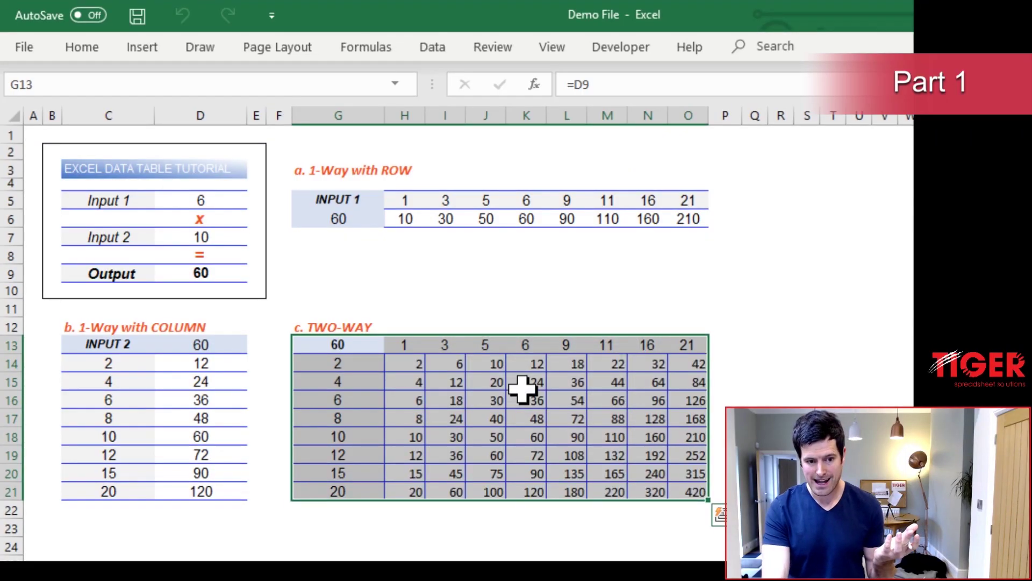
Confirm the Data Table dialog, then select the last Input 1 header in the two-way table.
{"action": "left_click", "coordinate": [495, 398]}
{"action": "left_click", "coordinate": [686, 344]}
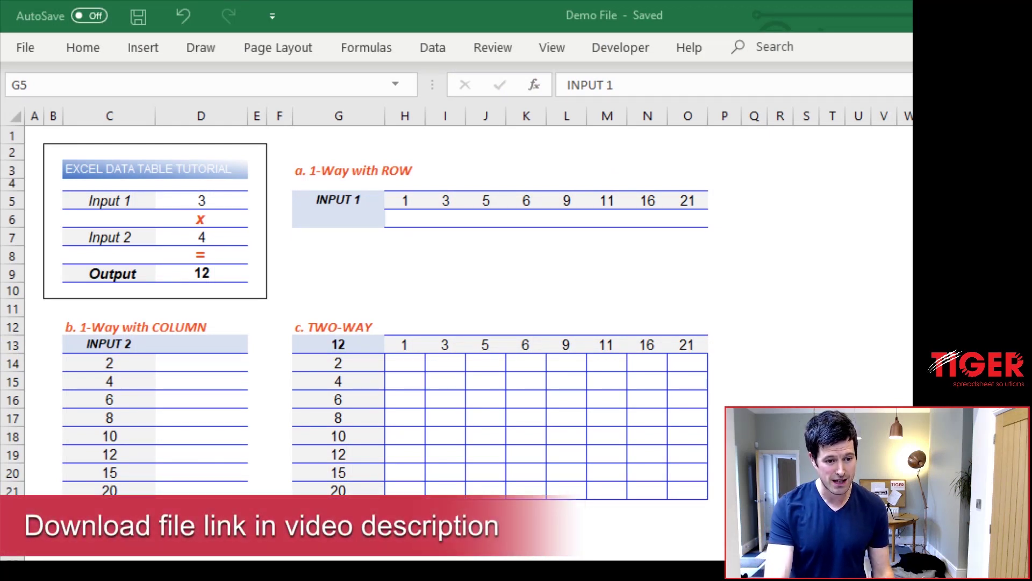
{"action": "left_click", "coordinate": [223, 200]}
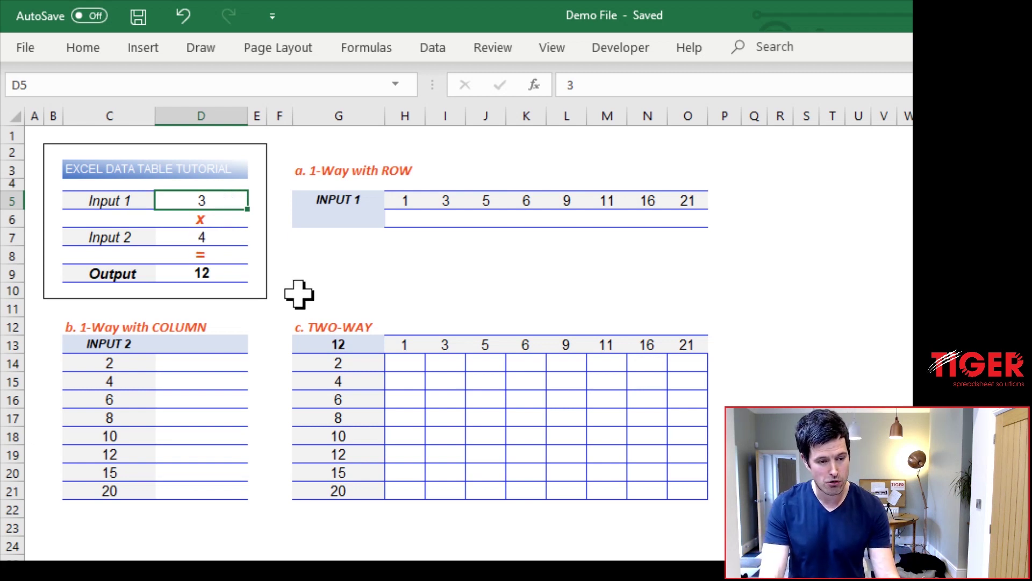
{"action": "type", "text": "1"}
{"action": "key", "text": "Return"}
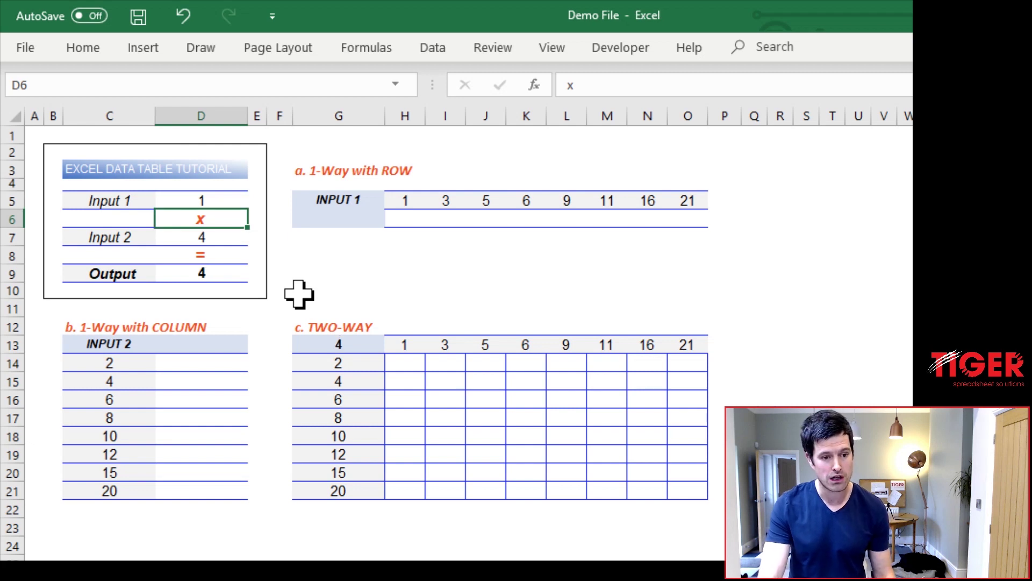
{"action": "key", "text": "Up"}
{"action": "type", "text": "2"}
{"action": "key", "text": "Return"}
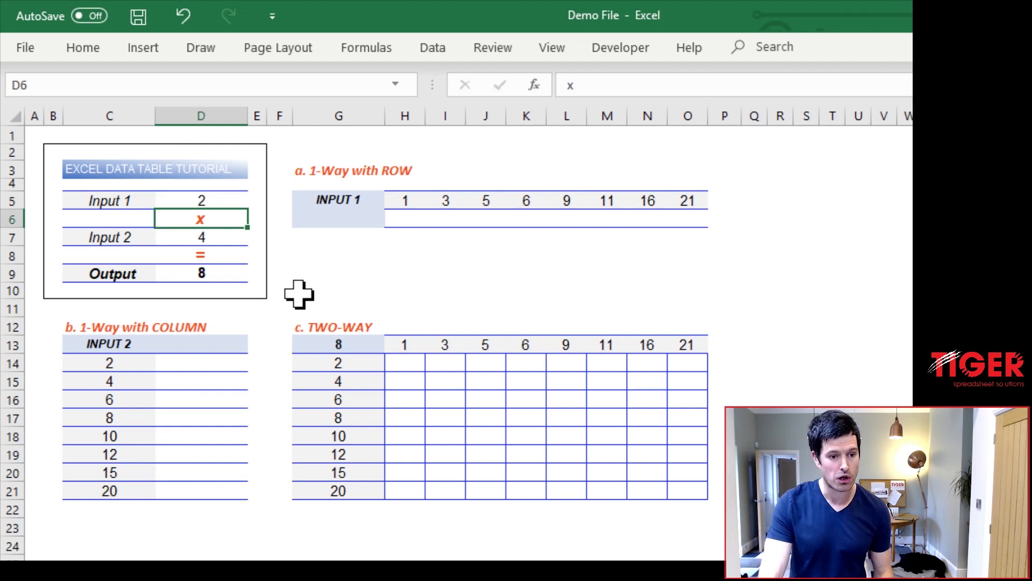
{"action": "key", "text": "Up"}
{"action": "type", "text": "3"}
{"action": "key", "text": "Return"}
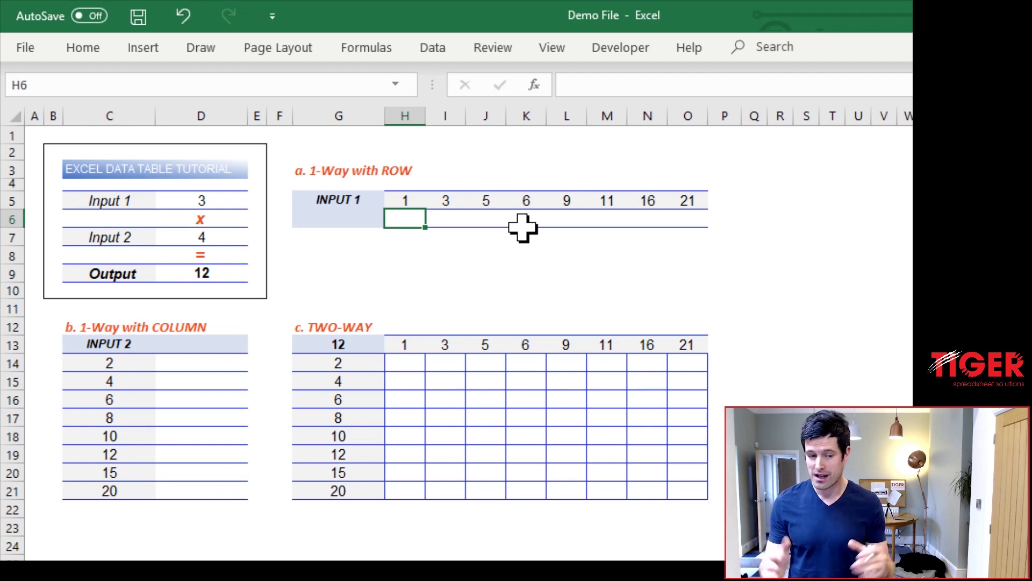
{"action": "key", "text": "Up"}
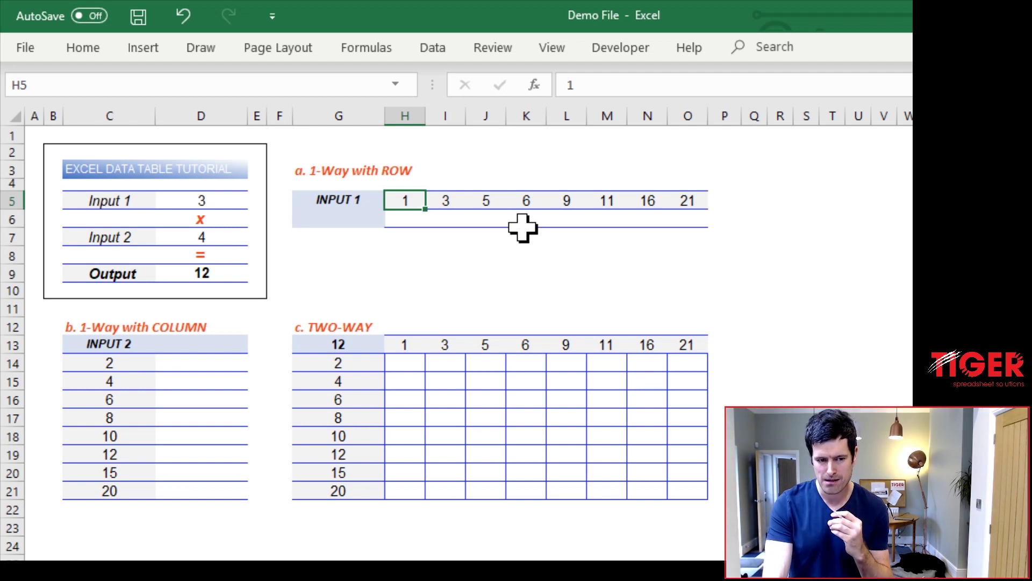
{"action": "left_click", "coordinate": [340, 203]}
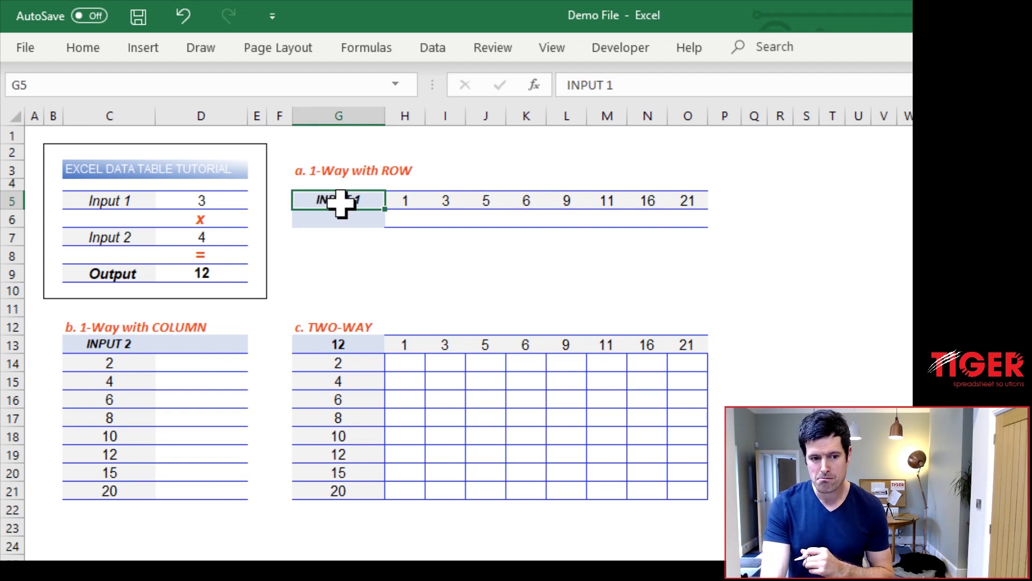
{"action": "left_click", "coordinate": [216, 203]}
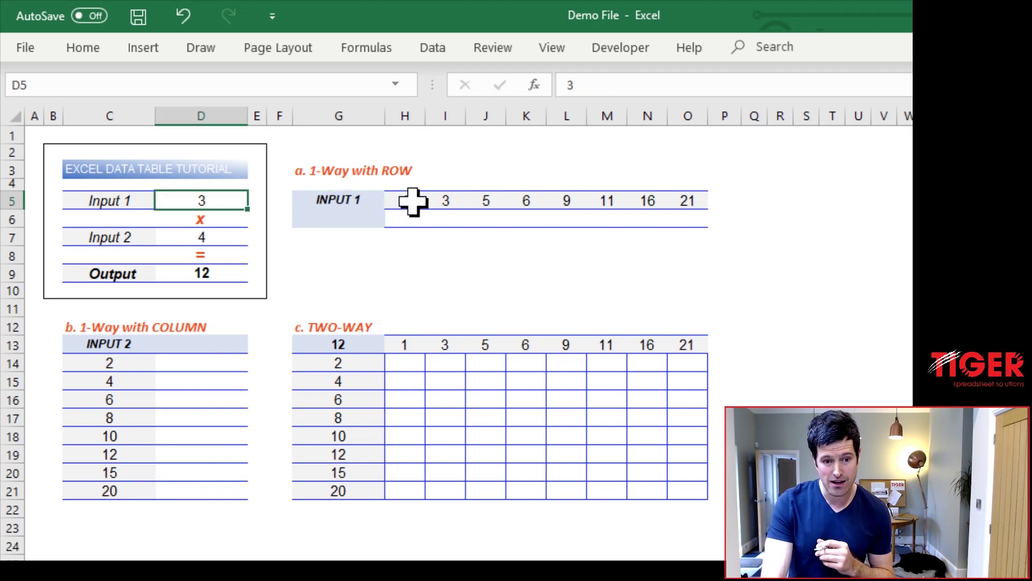
{"action": "left_click_drag", "start_coordinate": [413, 202], "coordinate": [690, 202]}
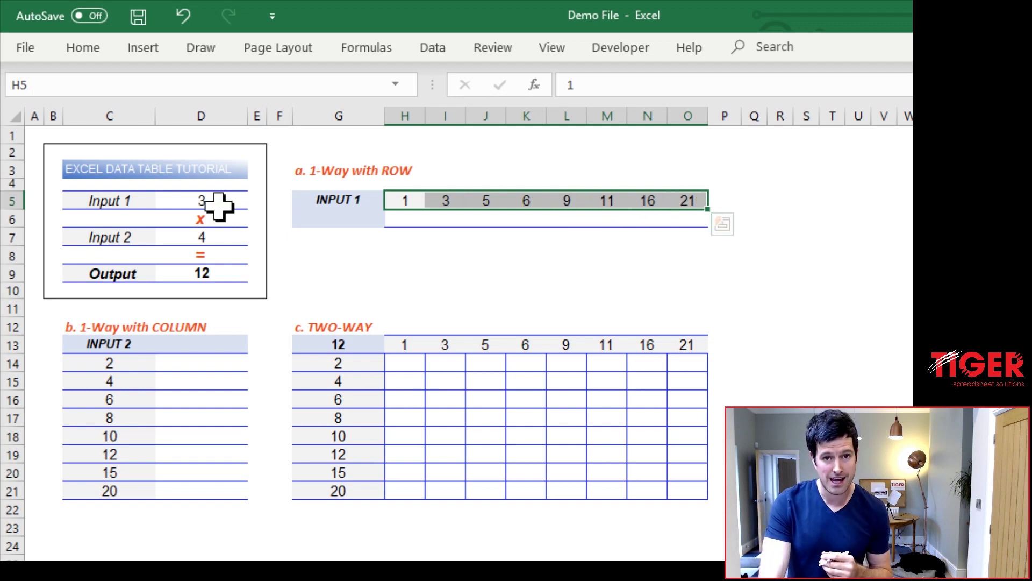
{"action": "left_click", "coordinate": [539, 216]}
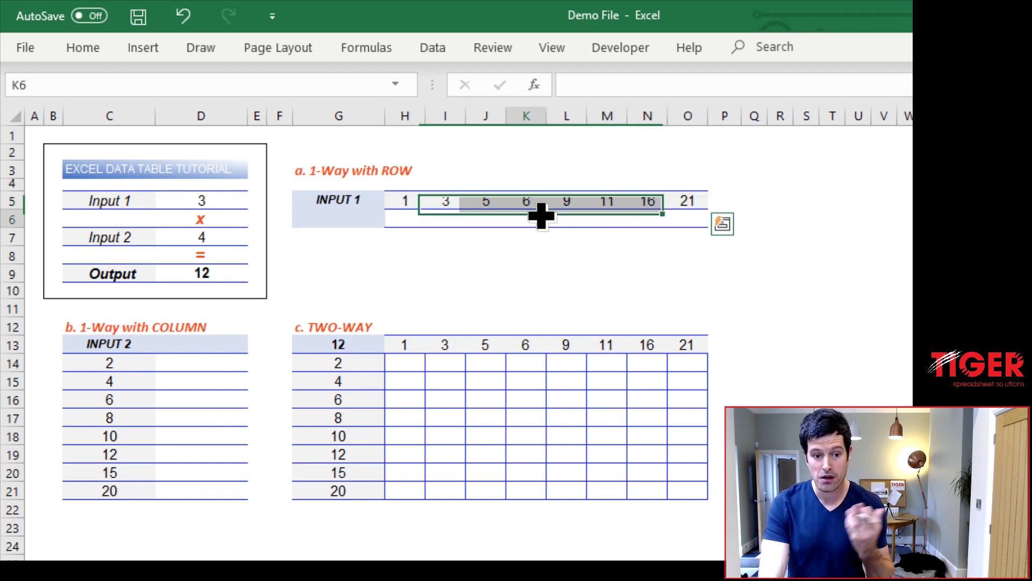
{"action": "left_click", "coordinate": [407, 208]}
{"action": "left_click_drag", "start_coordinate": [407, 209], "coordinate": [690, 203]}
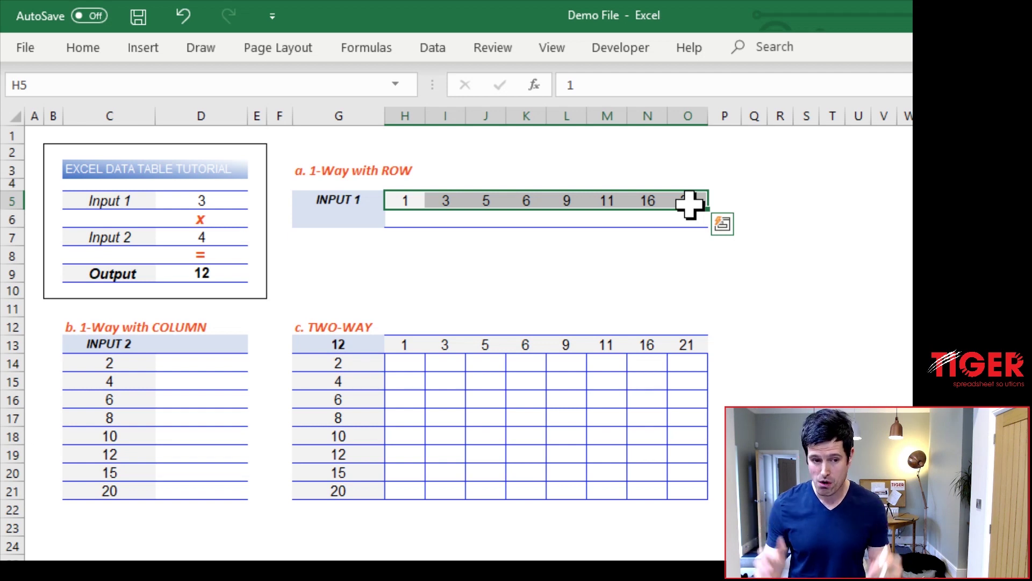
{"action": "key", "text": "Down"}
{"action": "key", "text": "Left"}
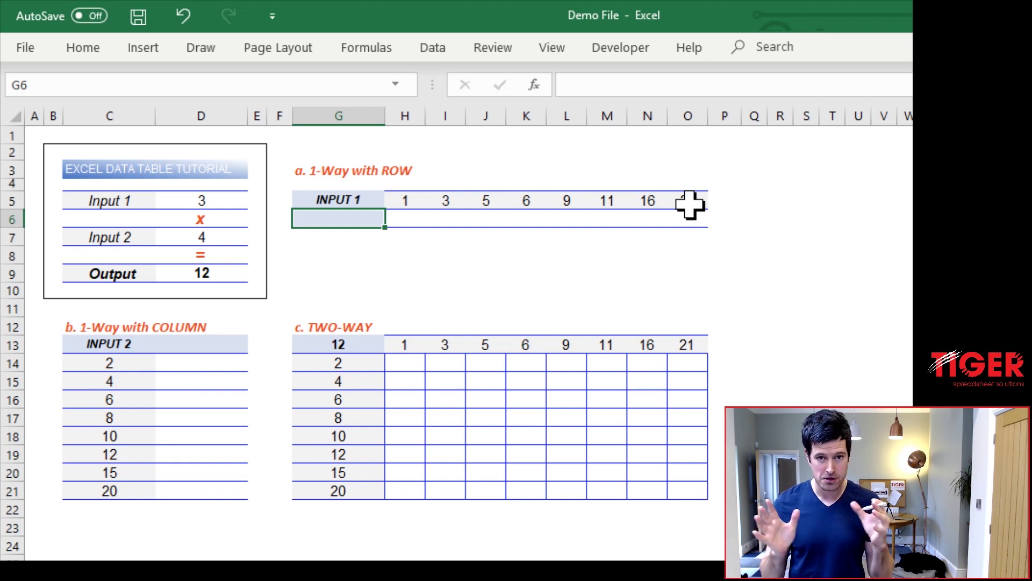
Enter =D9 in G6 so the row table shows the Output value 12.
{"action": "type", "text": "="}
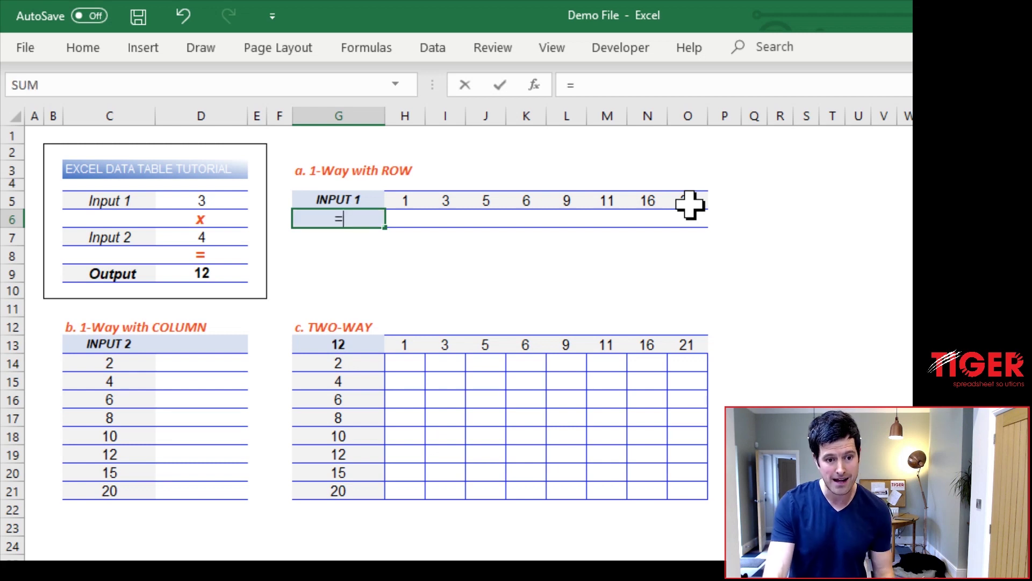
{"action": "key", "text": "Left"}
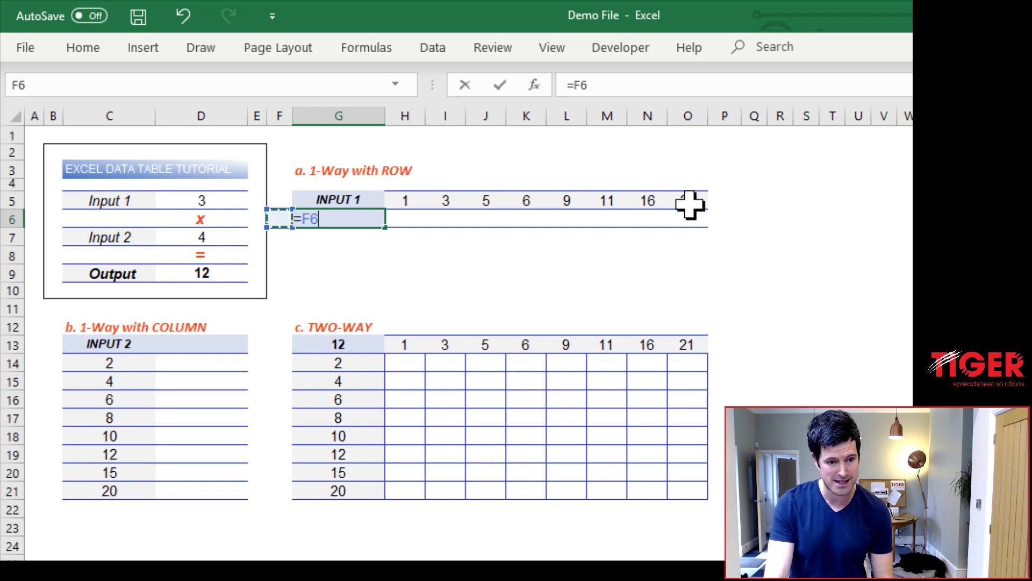
{"action": "key", "text": "Left"}
{"action": "key", "text": "Down"}
{"action": "key", "text": "Down"}
{"action": "key", "text": "Down"}
{"action": "key", "text": "Left"}
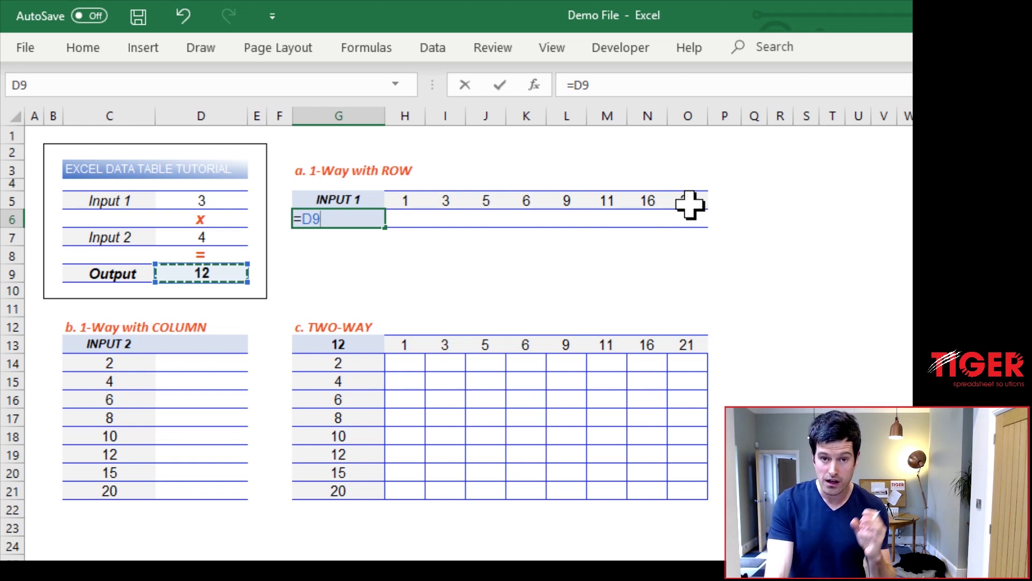
{"action": "key", "text": "Return"}
{"action": "key", "text": "Up"}
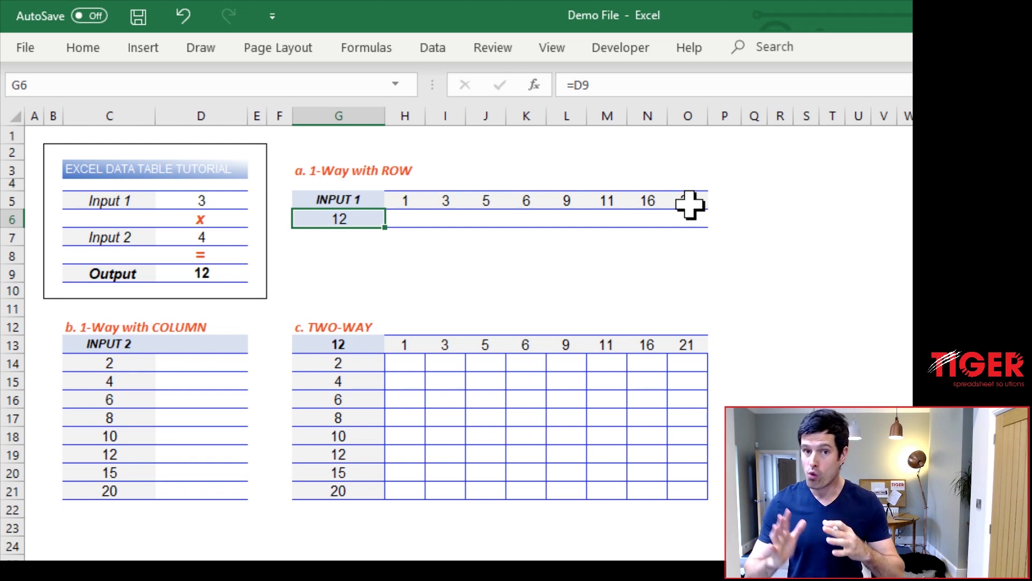
{"action": "key", "text": "Up"}
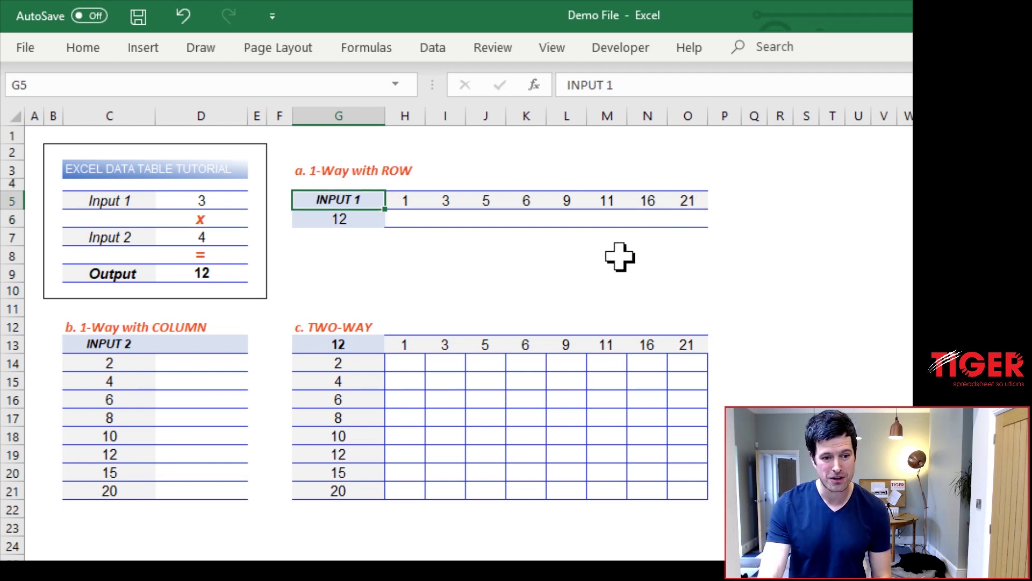
Select the row table range G5:O6 and open What-If Analysis > Data Table.
{"action": "key", "text": "shift+Right"}
{"action": "key", "text": "shift+Right"}
{"action": "key", "text": "shift+Right"}
{"action": "key", "text": "shift+Right"}
{"action": "key", "text": "shift+Right"}
{"action": "key", "text": "shift+Right"}
{"action": "key", "text": "shift+Right"}
{"action": "key", "text": "shift+Right"}
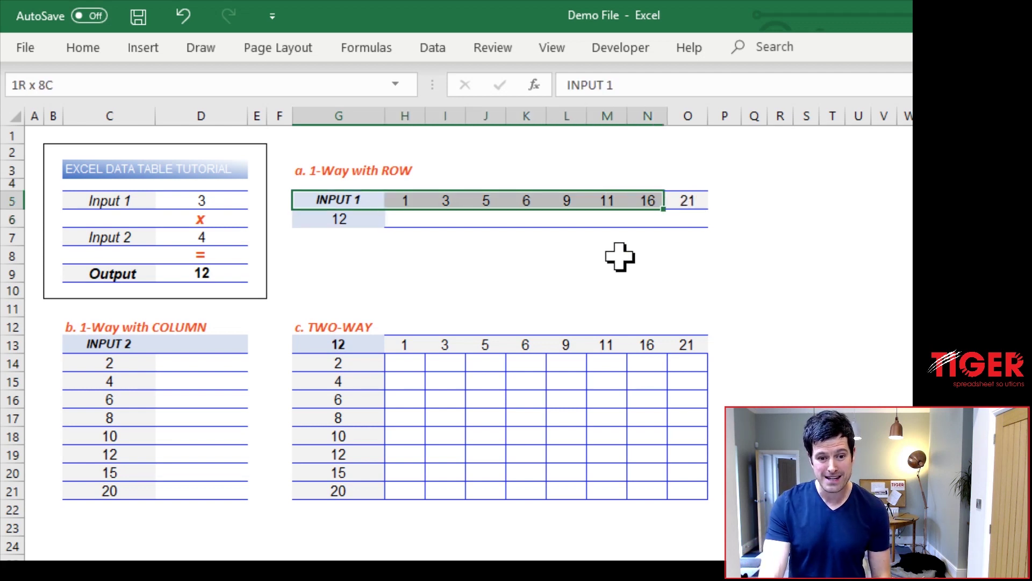
{"action": "key", "text": "shift+Down"}
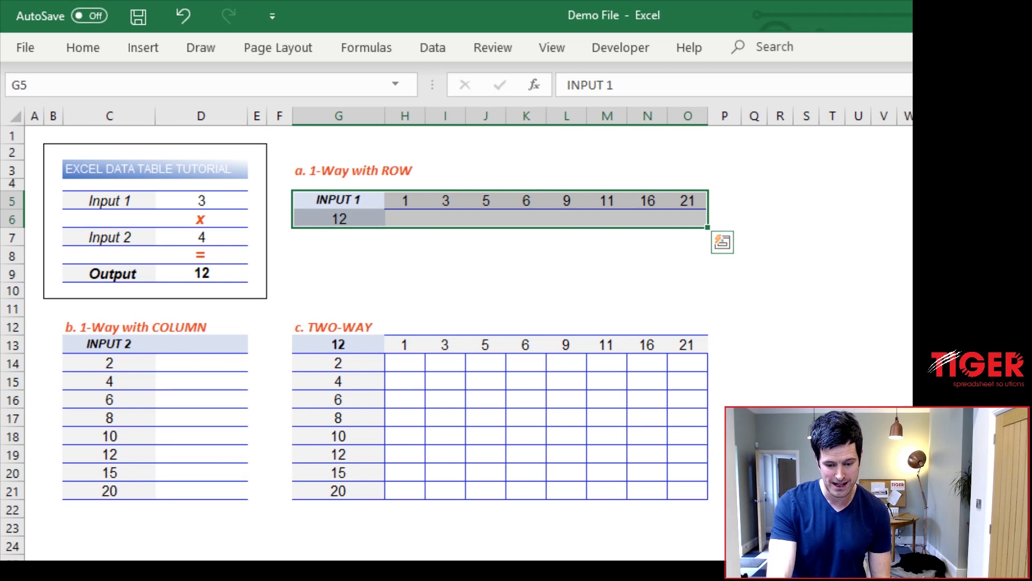
{"action": "key", "text": "alt"}
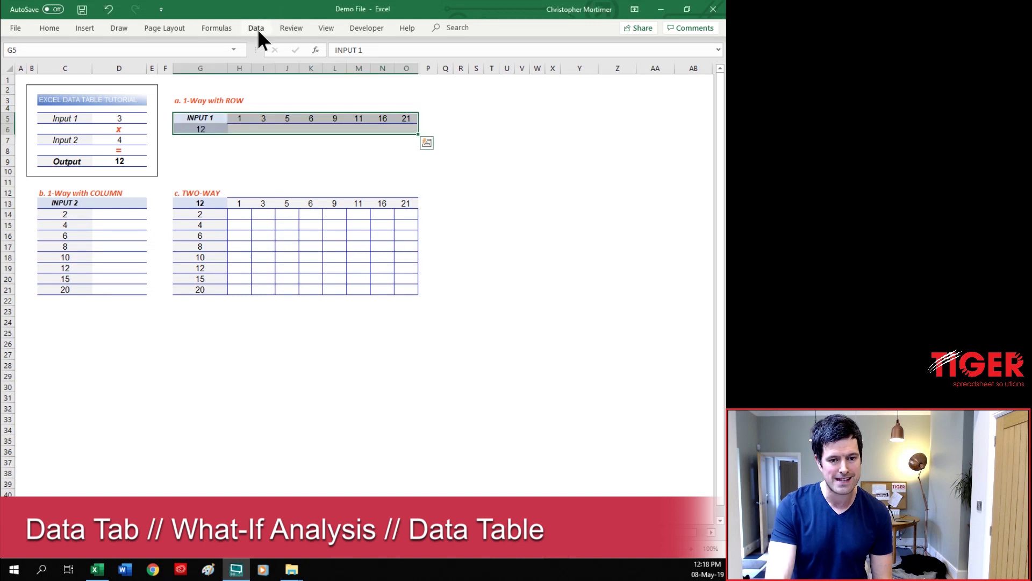
{"action": "left_click", "coordinate": [257, 31]}
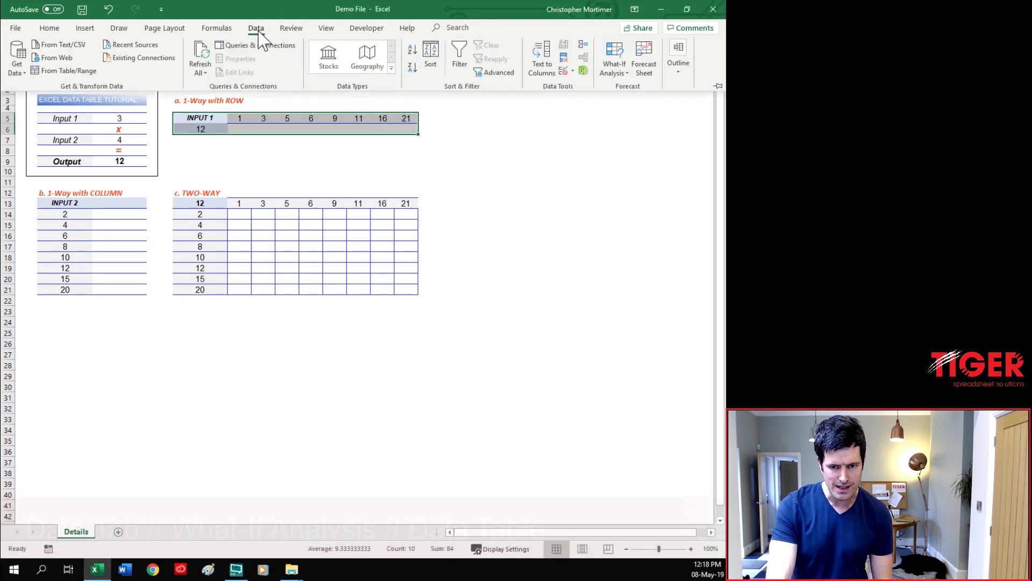
{"action": "left_click", "coordinate": [619, 72]}
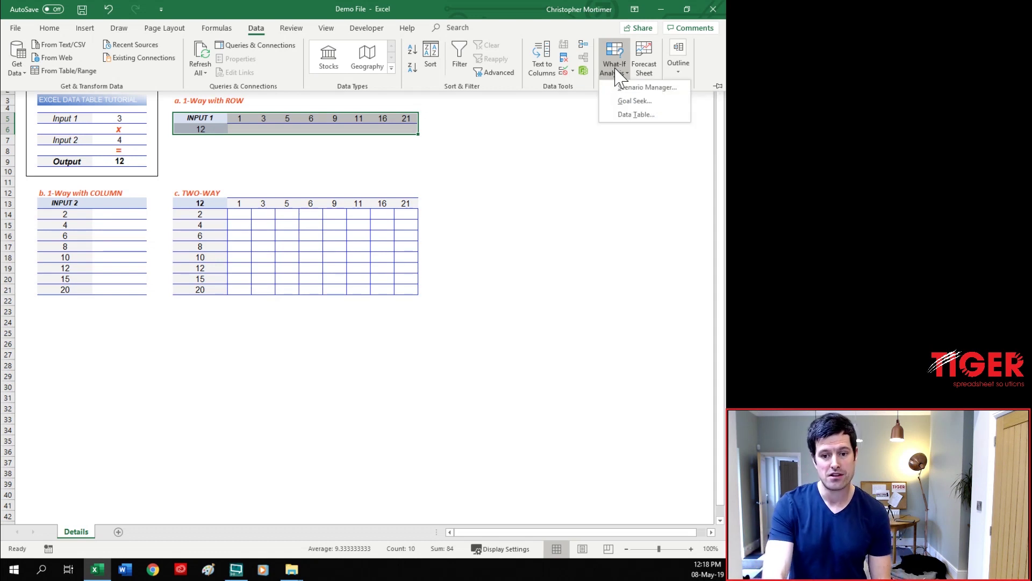
{"action": "left_click", "coordinate": [627, 116]}
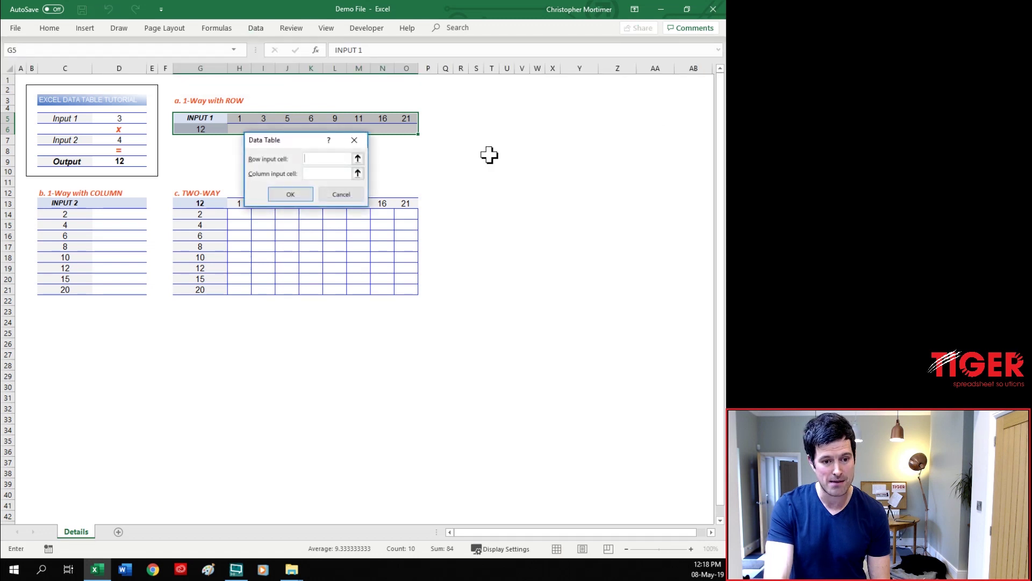
Use D5 as the row input cell, filling the row table with 4 through 84.
{"action": "left_click_drag", "start_coordinate": [299, 137], "coordinate": [231, 119]}
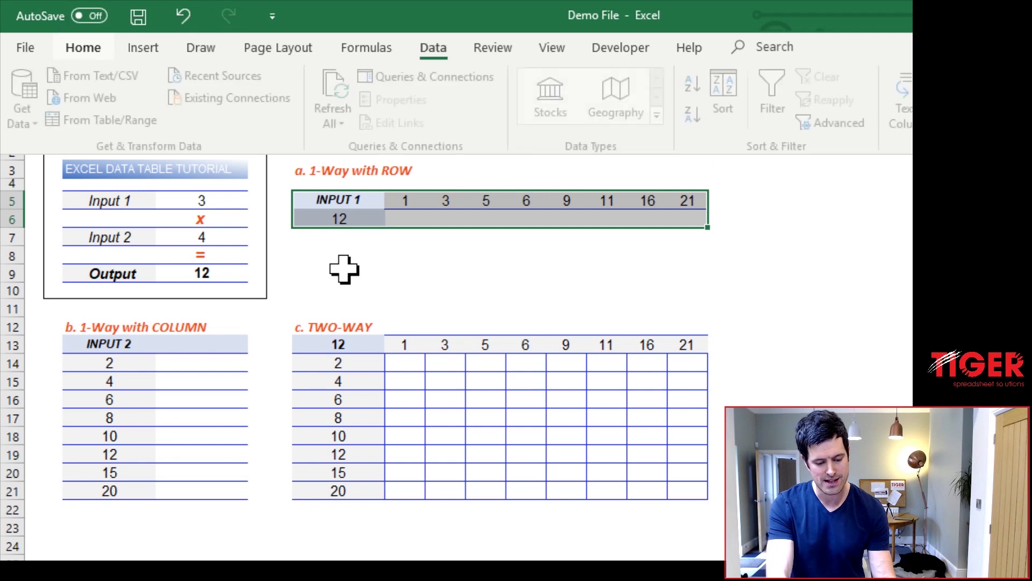
{"action": "key", "text": "w"}
{"action": "key", "text": "t"}
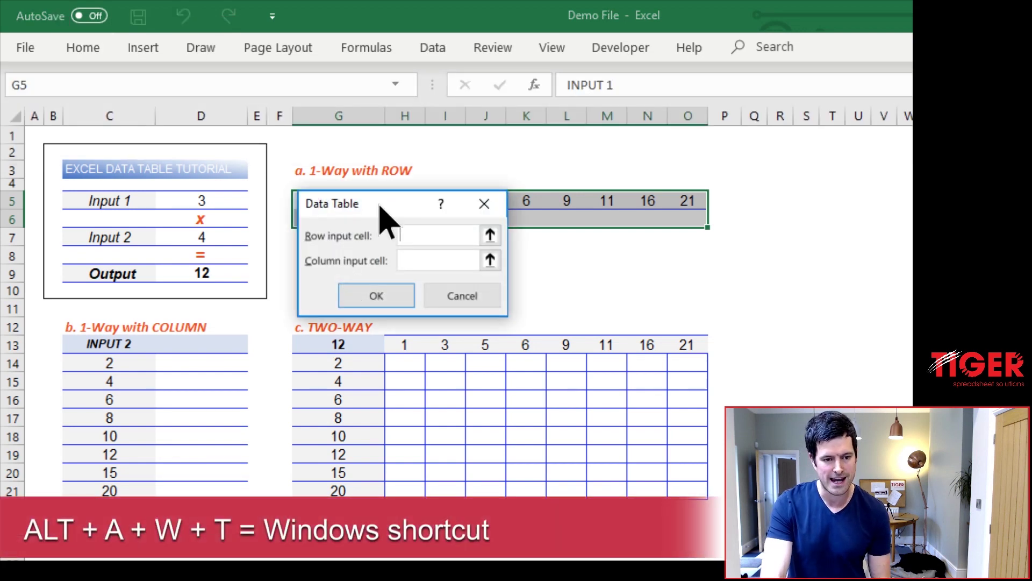
{"action": "left_click_drag", "start_coordinate": [381, 207], "coordinate": [382, 279]}
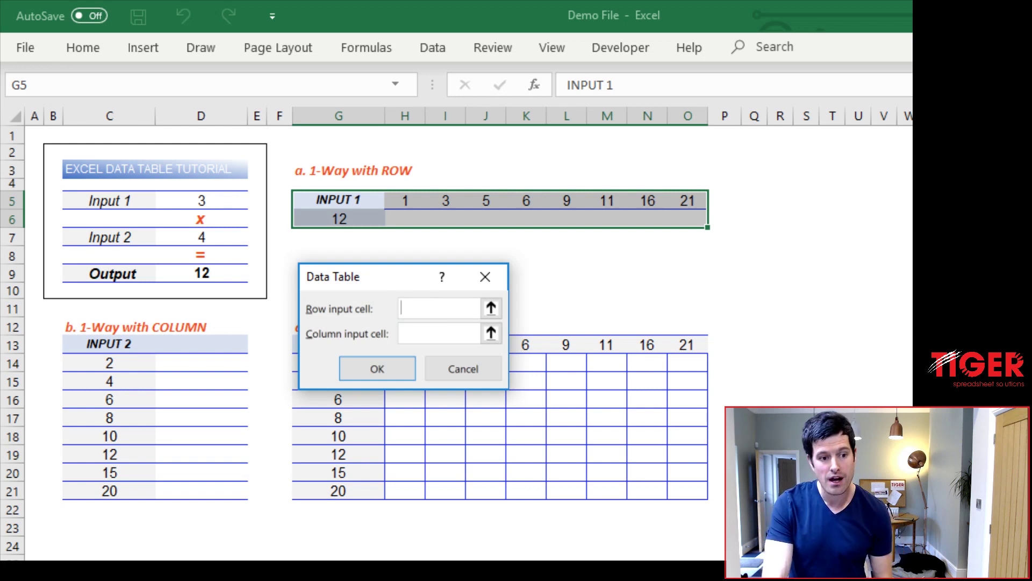
{"action": "left_click", "coordinate": [200, 204]}
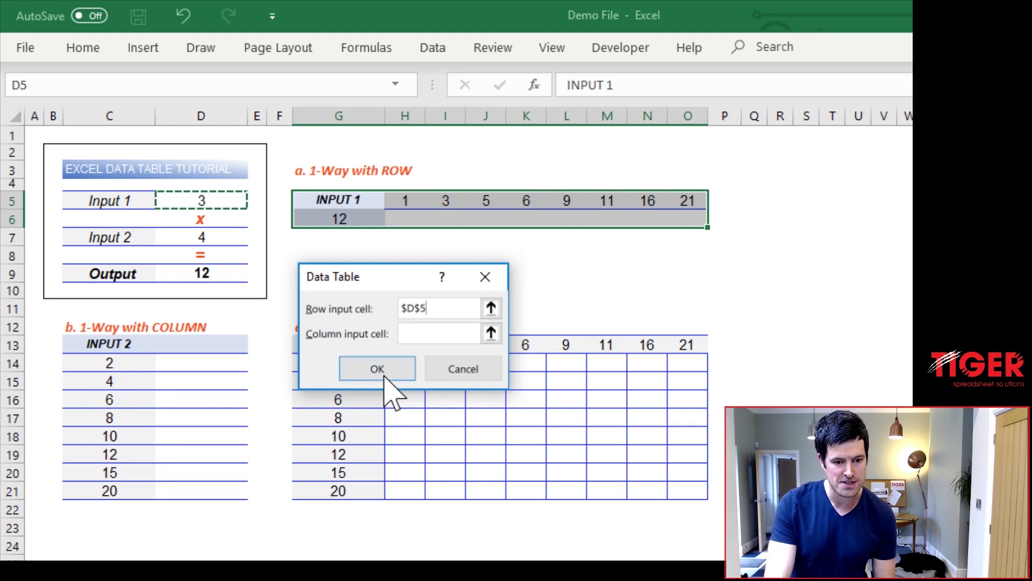
{"action": "left_click", "coordinate": [382, 371]}
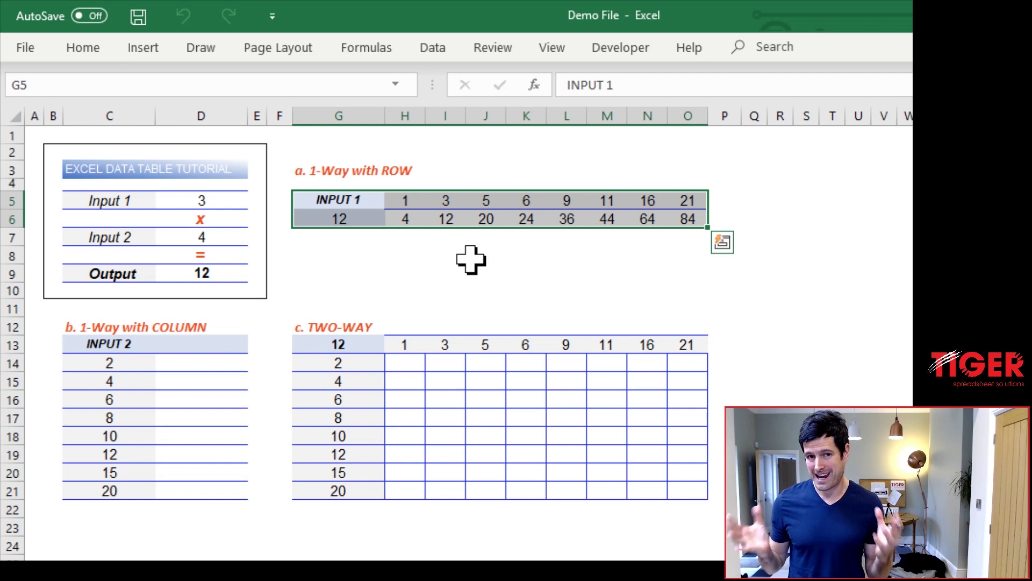
{"action": "left_click", "coordinate": [412, 223]}
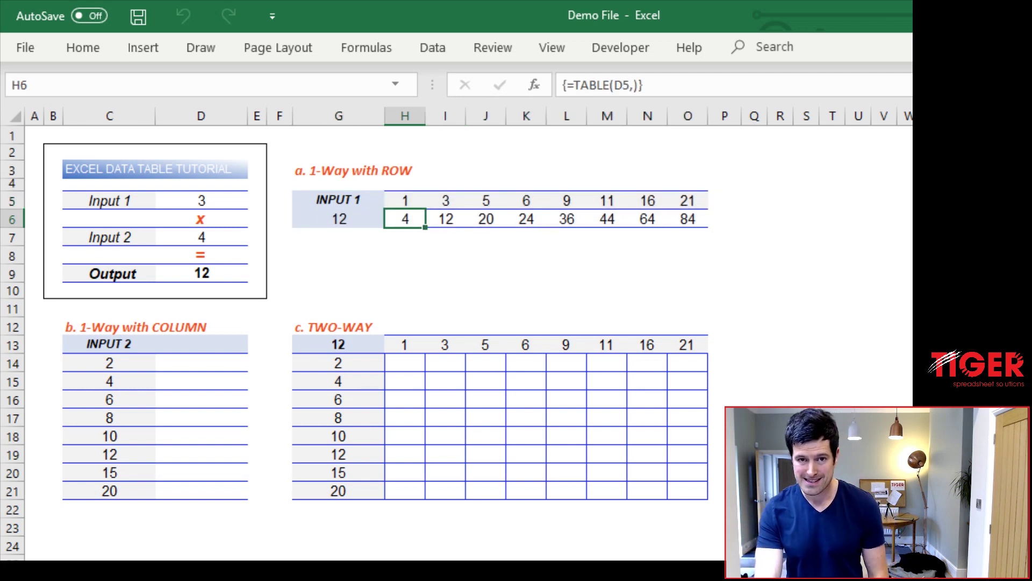
Check H6's TABLE formula, then change Input 1 in D5 to 1.
{"action": "left_click_drag", "start_coordinate": [639, 85], "coordinate": [568, 85]}
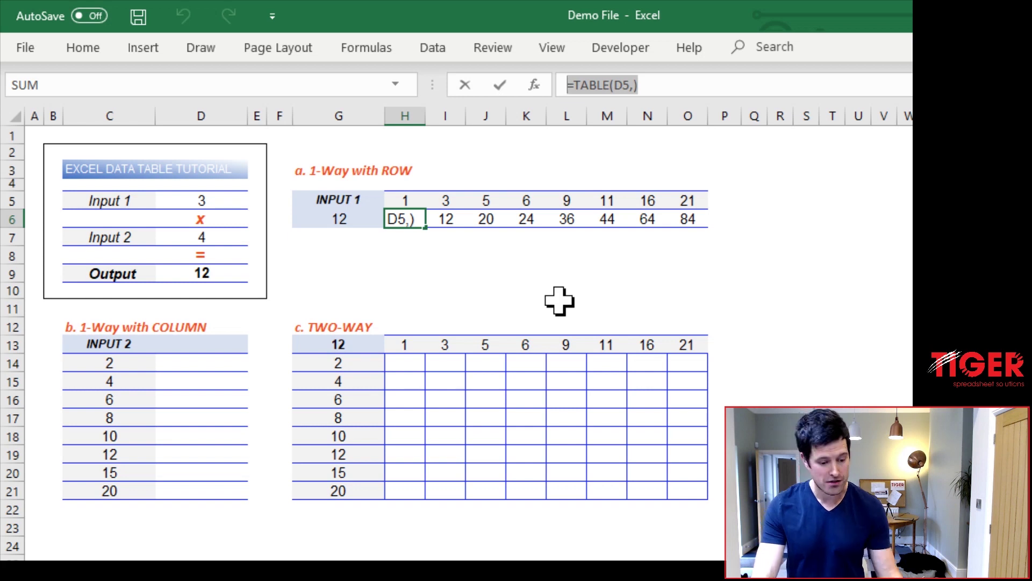
{"action": "key", "text": "Escape"}
{"action": "key", "text": "Up"}
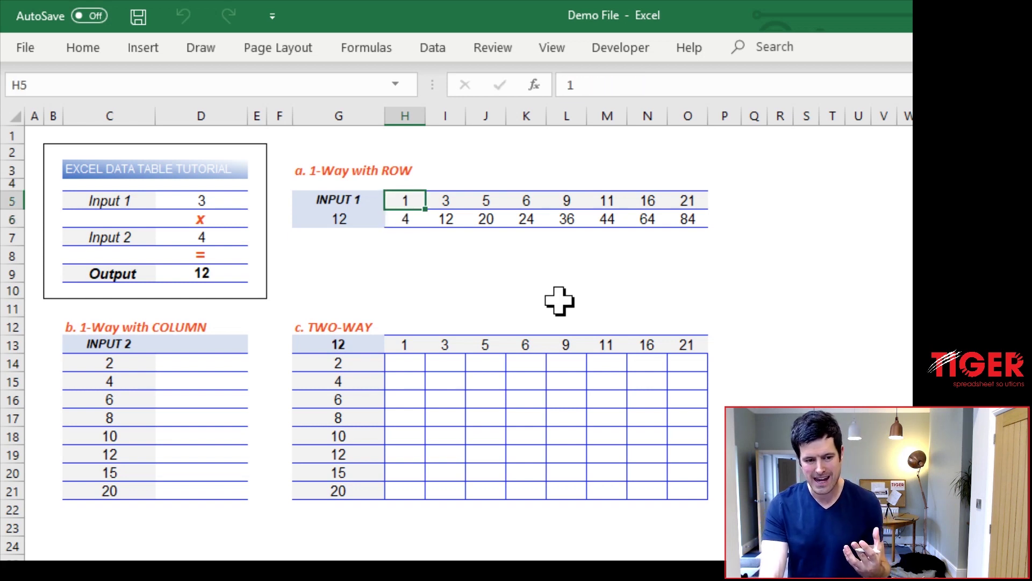
{"action": "left_click", "coordinate": [194, 204]}
{"action": "key", "text": "F2"}
{"action": "key", "text": "BackSpace"}
{"action": "type", "text": "1"}
{"action": "key", "text": "Return"}
{"action": "key", "text": "Down"}
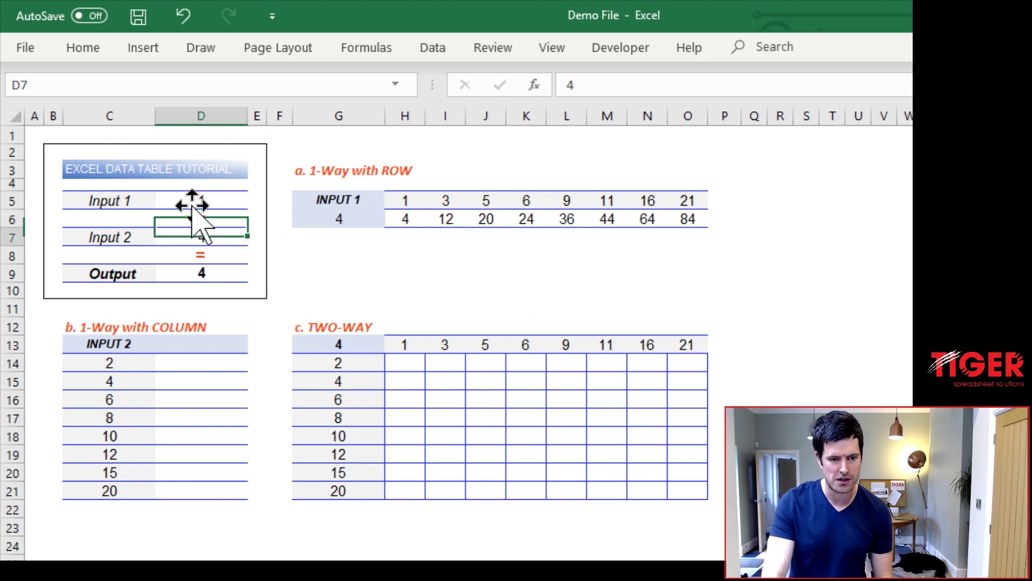
{"action": "key", "text": "Right"}
{"action": "key", "text": "Right"}
{"action": "key", "text": "Right"}
{"action": "key", "text": "Right"}
{"action": "key", "text": "Right"}
{"action": "key", "text": "Up"}
{"action": "key", "text": "Left"}
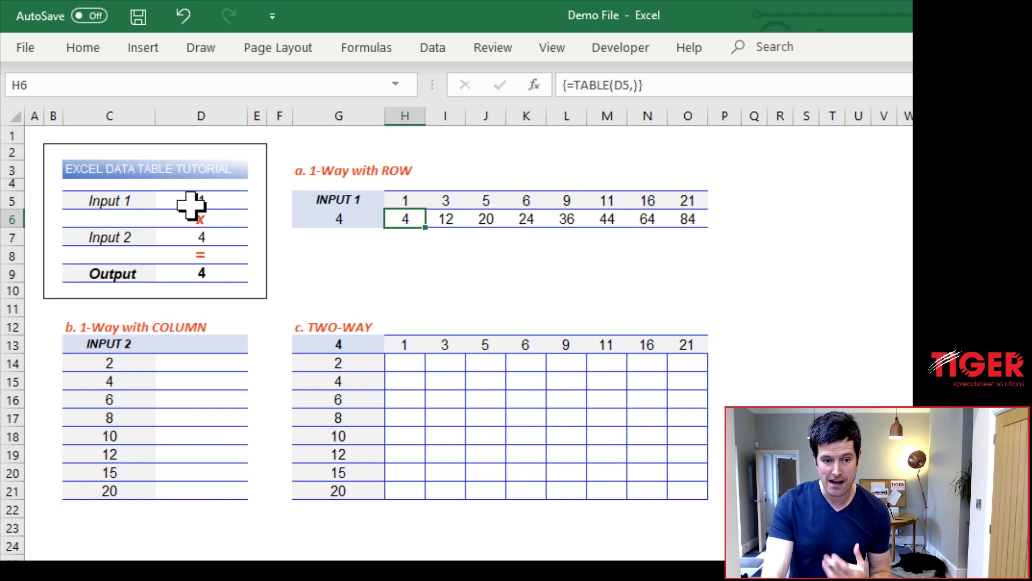
{"action": "key", "text": "Right"}
{"action": "key", "text": "Right"}
{"action": "key", "text": "Right"}
{"action": "key", "text": "Up"}
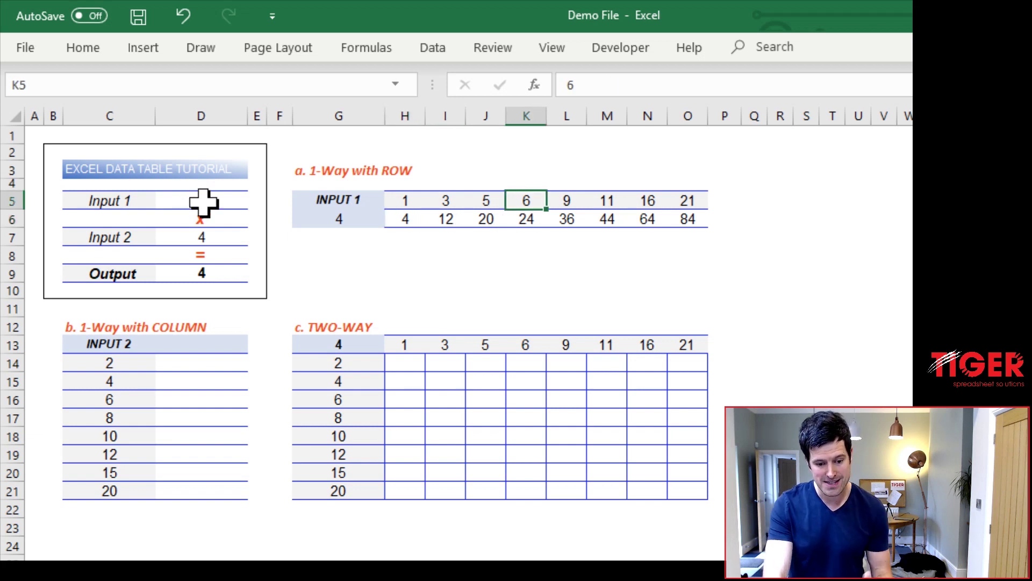
Set Input 1 to 6, making the Output 24, and check the =D5*D7 formula.
{"action": "left_click", "coordinate": [212, 200]}
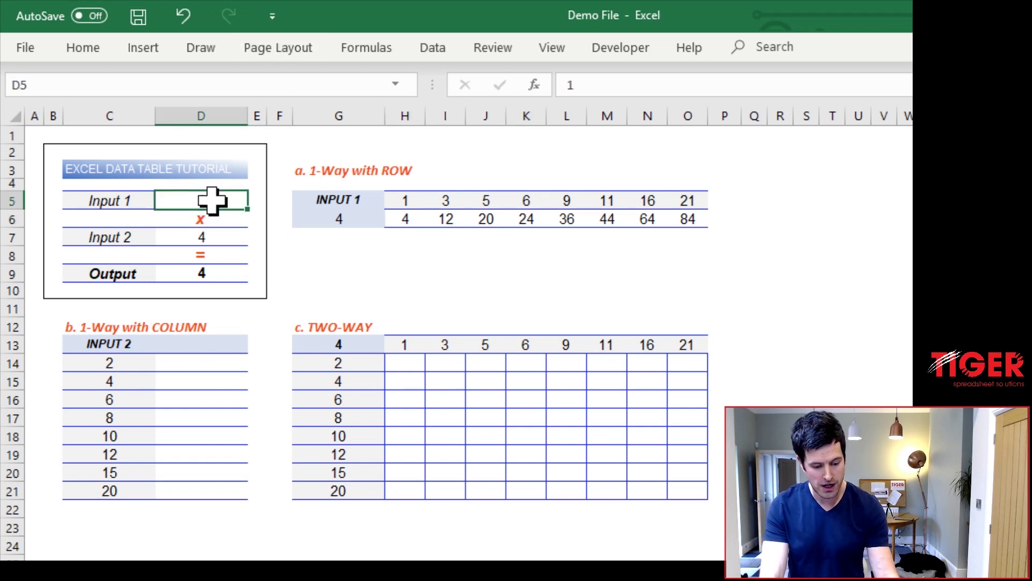
{"action": "type", "text": "6"}
{"action": "key", "text": "Down"}
{"action": "key", "text": "Down"}
{"action": "key", "text": "Right"}
{"action": "key", "text": "Right"}
{"action": "key", "text": "Right"}
{"action": "key", "text": "Right"}
{"action": "key", "text": "Right"}
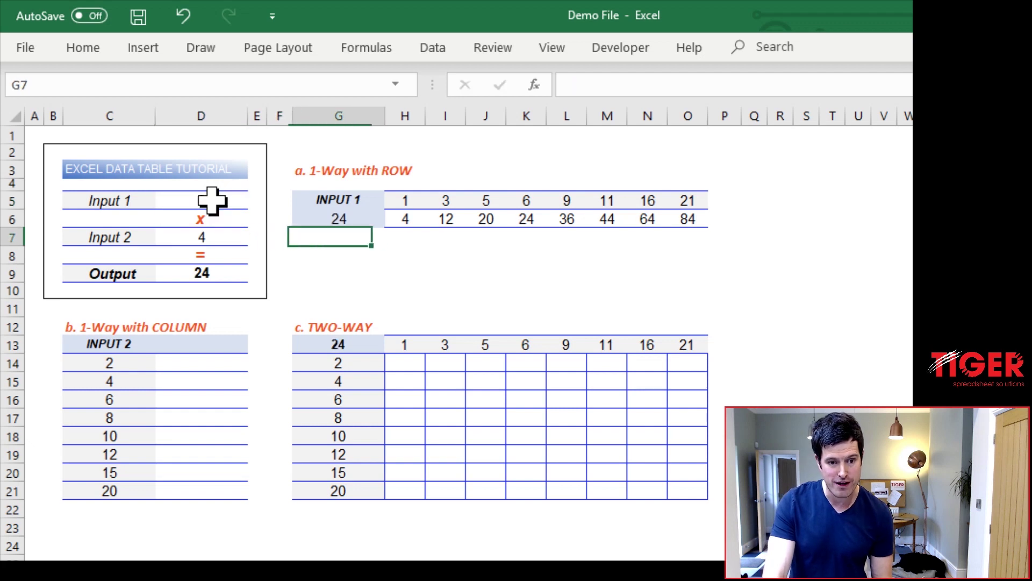
{"action": "key", "text": "Right"}
{"action": "key", "text": "Up"}
{"action": "key", "text": "Up"}
{"action": "key", "text": "Down"}
{"action": "key", "text": "Right"}
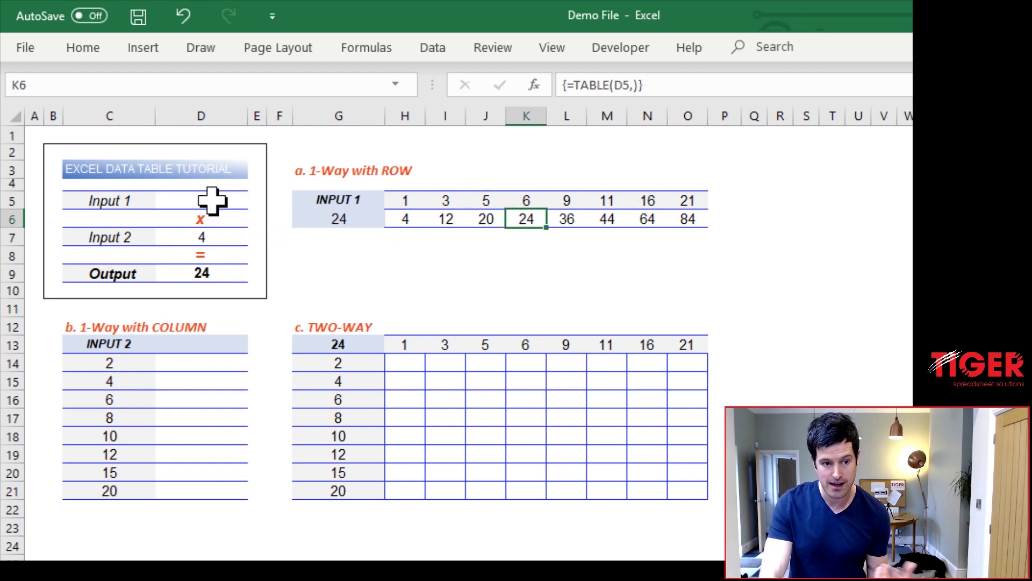
{"action": "left_click", "coordinate": [180, 272]}
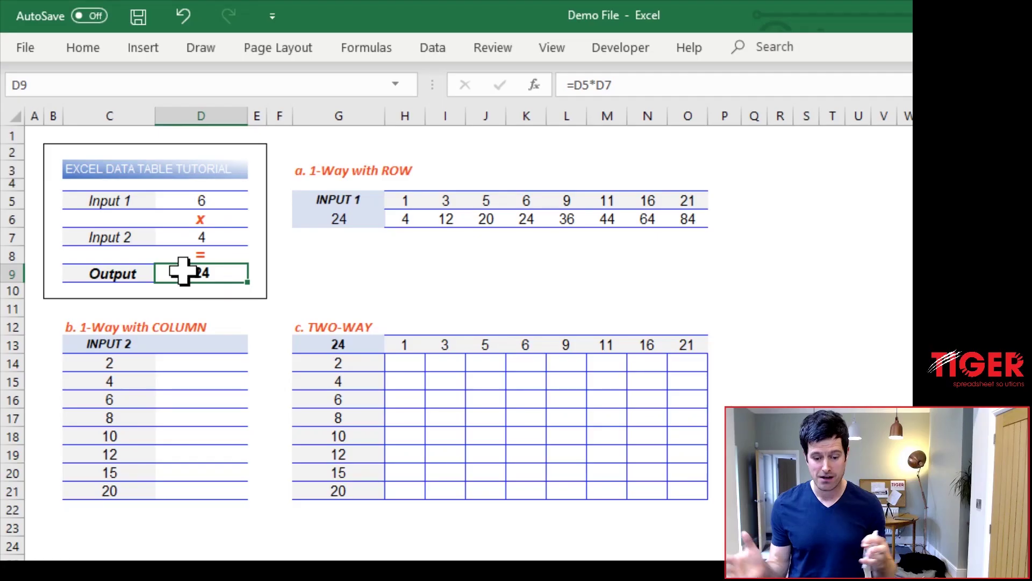
{"action": "key", "text": "Down"}
{"action": "key", "text": "Down"}
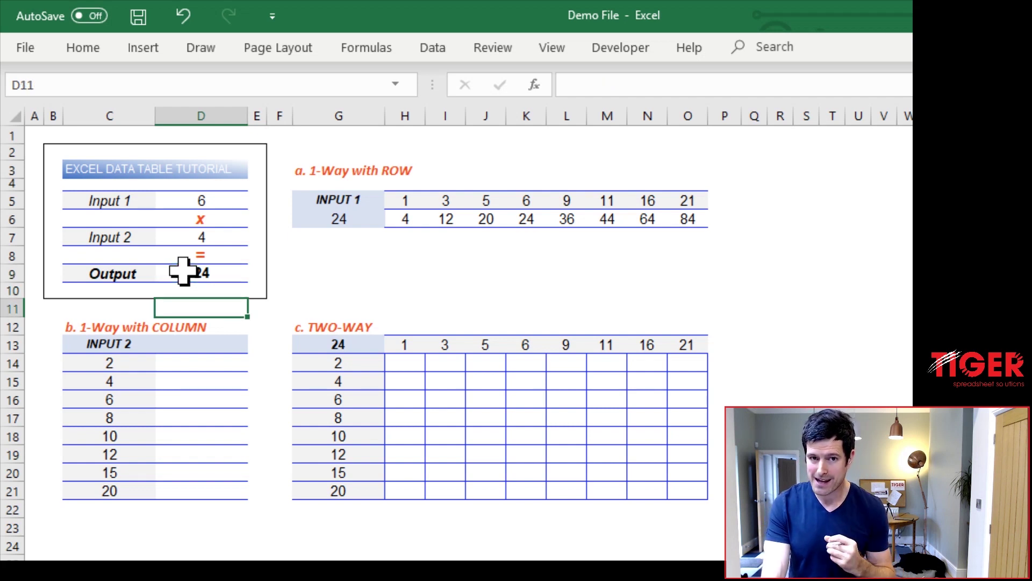
{"action": "key", "text": "Down"}
{"action": "key", "text": "Down"}
{"action": "key", "text": "Down"}
{"action": "key", "text": "Left"}
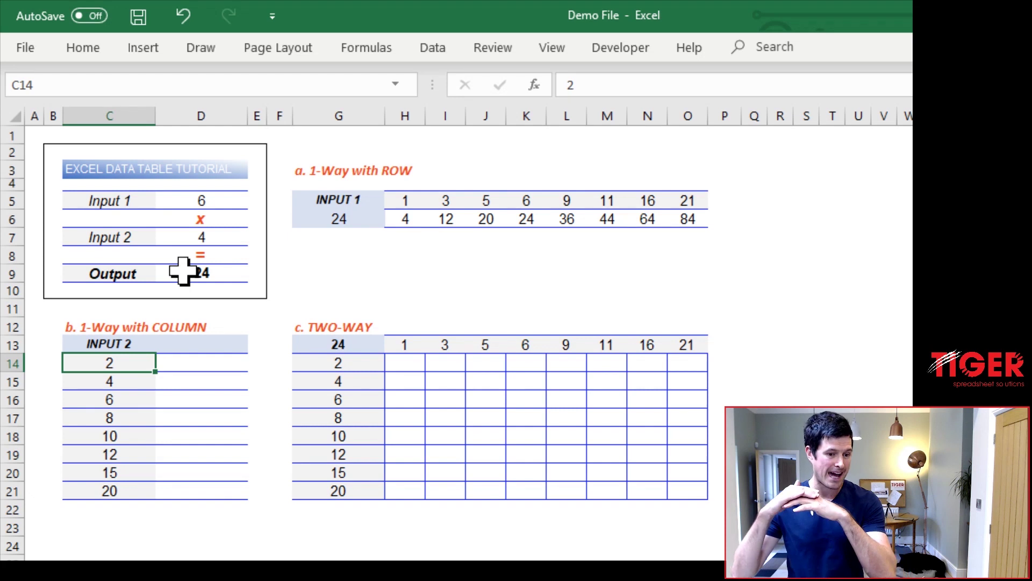
Enter =D9 in D13 beside the INPUT 2 heading so it shows 24.
{"action": "key", "text": "shift+Down"}
{"action": "key", "text": "shift+Down"}
{"action": "key", "text": "shift+Down"}
{"action": "key", "text": "shift+Down"}
{"action": "key", "text": "shift+Down"}
{"action": "key", "text": "shift+Down"}
{"action": "key", "text": "shift+Down"}
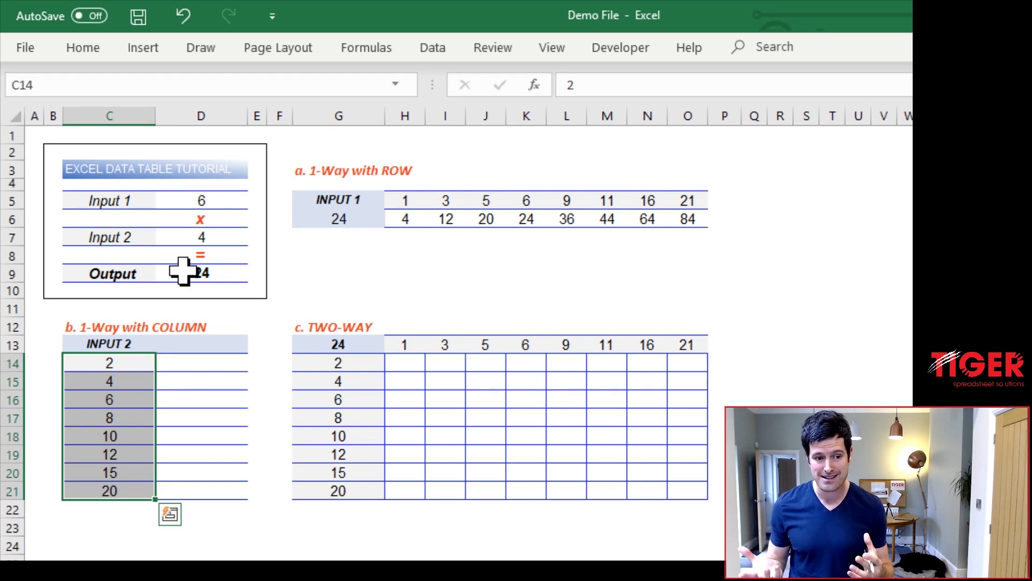
{"action": "left_click", "coordinate": [123, 363]}
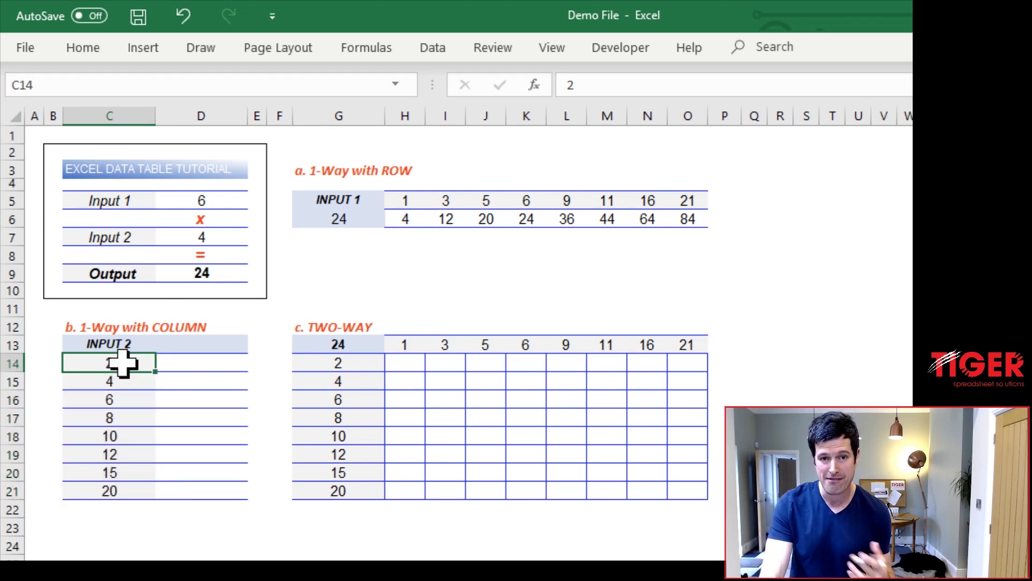
{"action": "key", "text": "Up"}
{"action": "key", "text": "Right"}
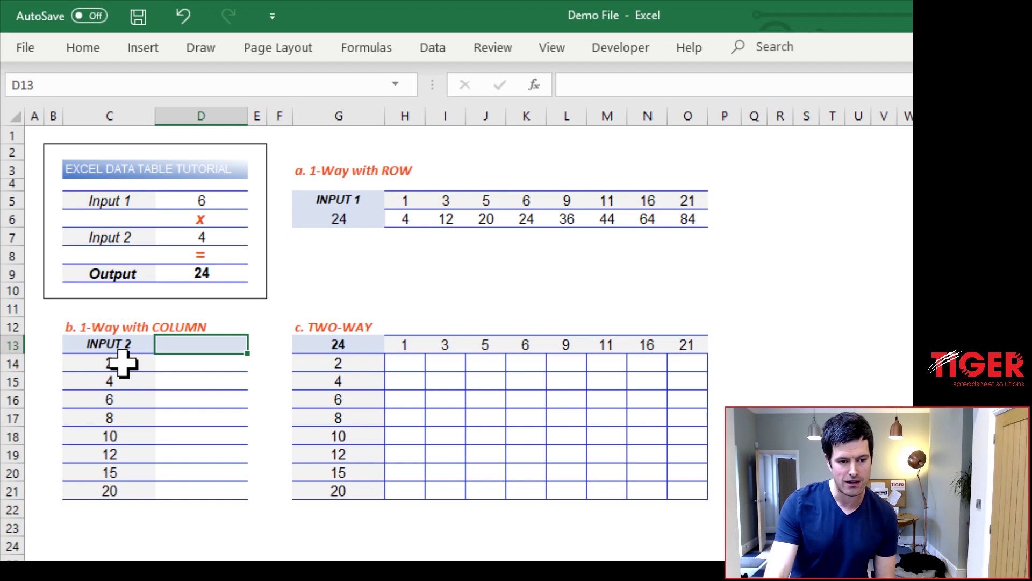
{"action": "type", "text": "="}
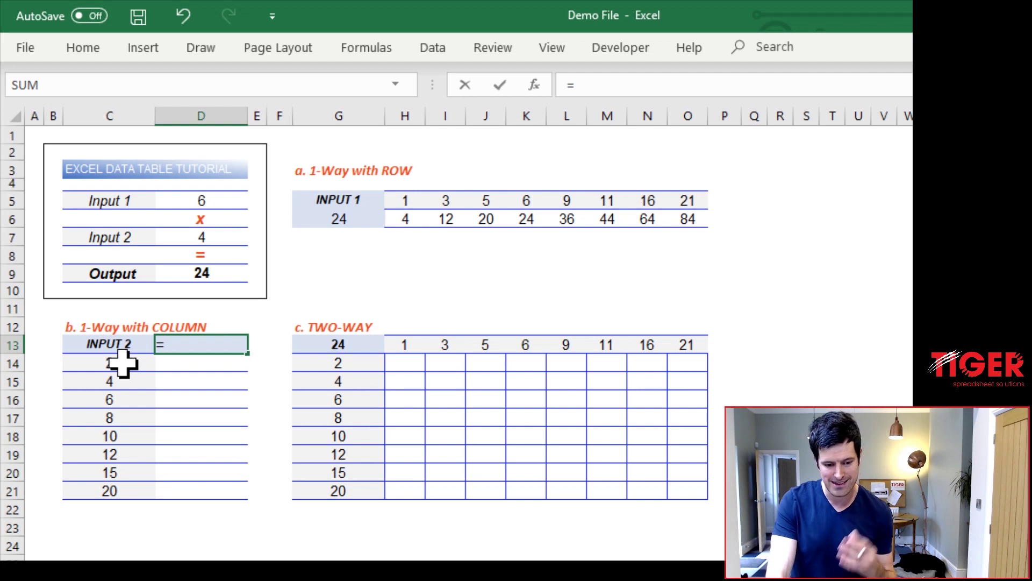
{"action": "key", "text": "Up"}
{"action": "key", "text": "Left"}
{"action": "key", "text": "Right"}
{"action": "key", "text": "Up"}
{"action": "key", "text": "Up"}
{"action": "key", "text": "Up"}
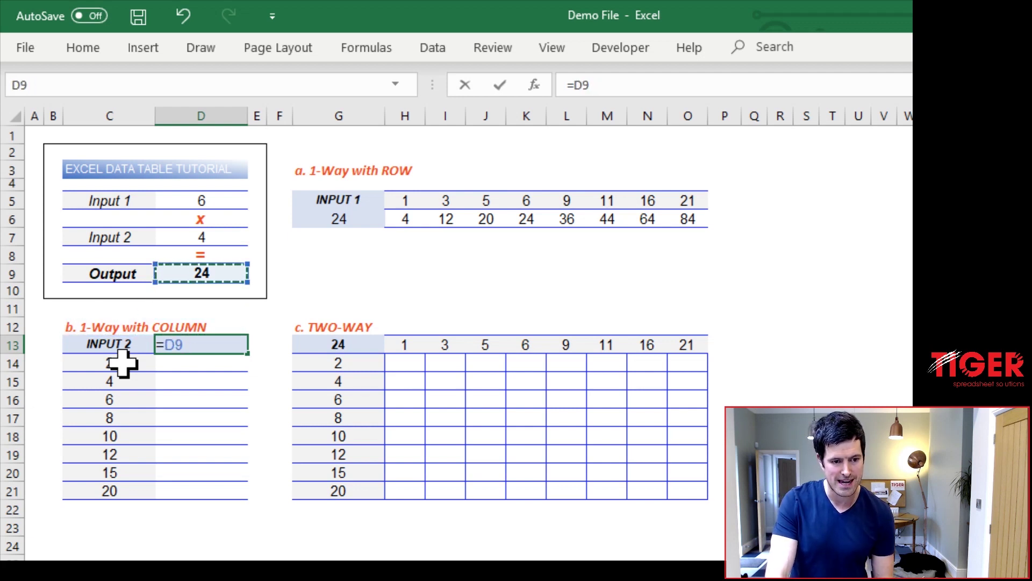
{"action": "key", "text": "Return"}
{"action": "key", "text": "Up"}
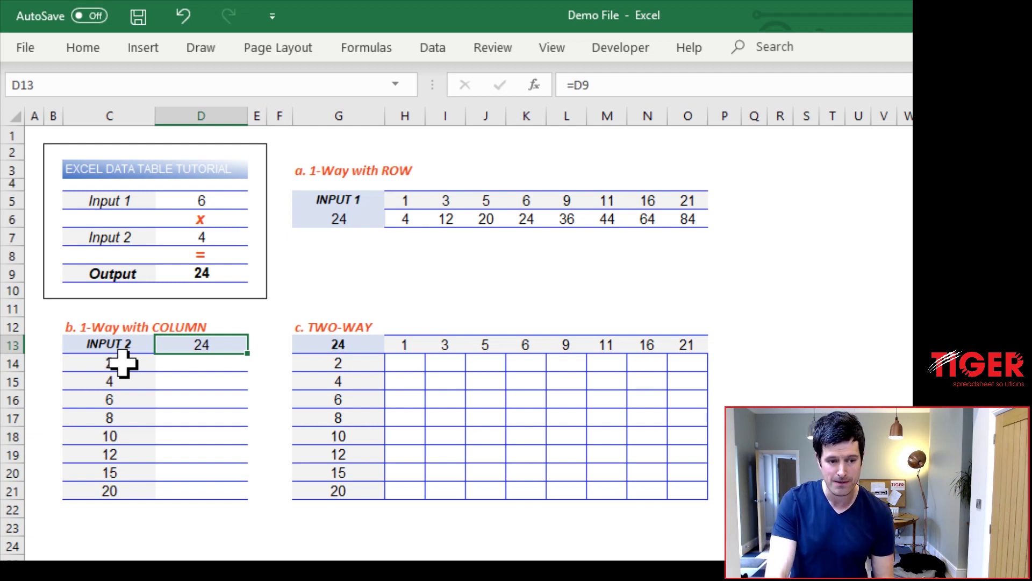
{"action": "key", "text": "Left"}
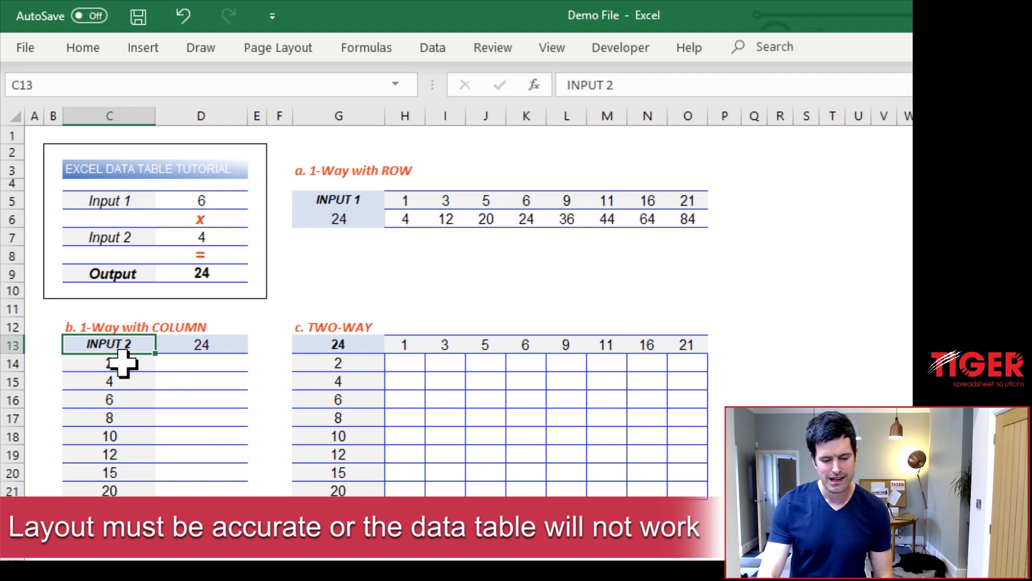
Select the column table range C13:D21 and open the Data Table dialog with Alt+A+W+T.
{"action": "key", "text": "shift+Right"}
{"action": "key", "text": "shift+Down"}
{"action": "key", "text": "shift+Down"}
{"action": "key", "text": "shift+Down"}
{"action": "key", "text": "shift+Down"}
{"action": "key", "text": "shift+Down"}
{"action": "key", "text": "shift+Down"}
{"action": "key", "text": "shift+Down"}
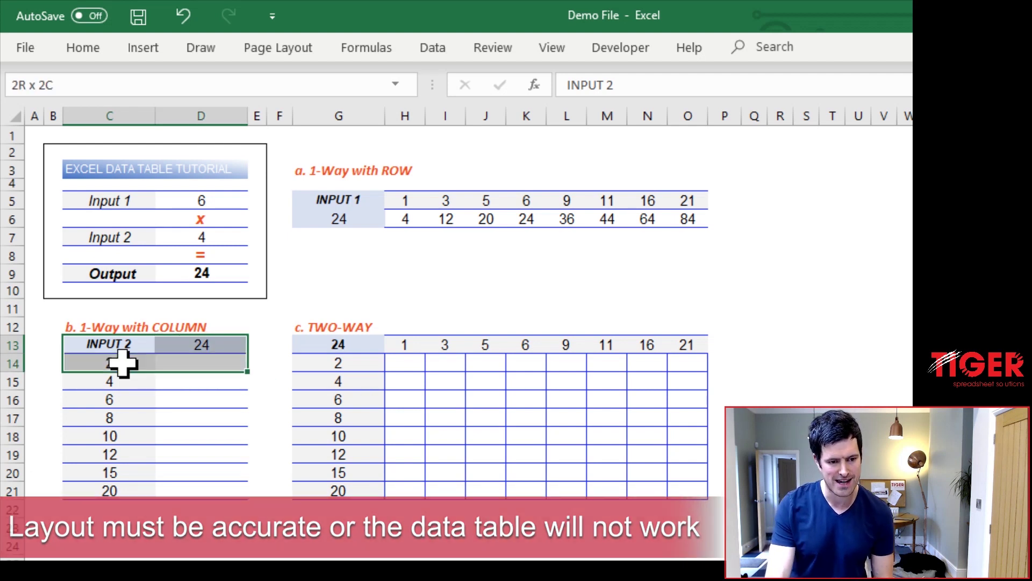
{"action": "key", "text": "shift+Down"}
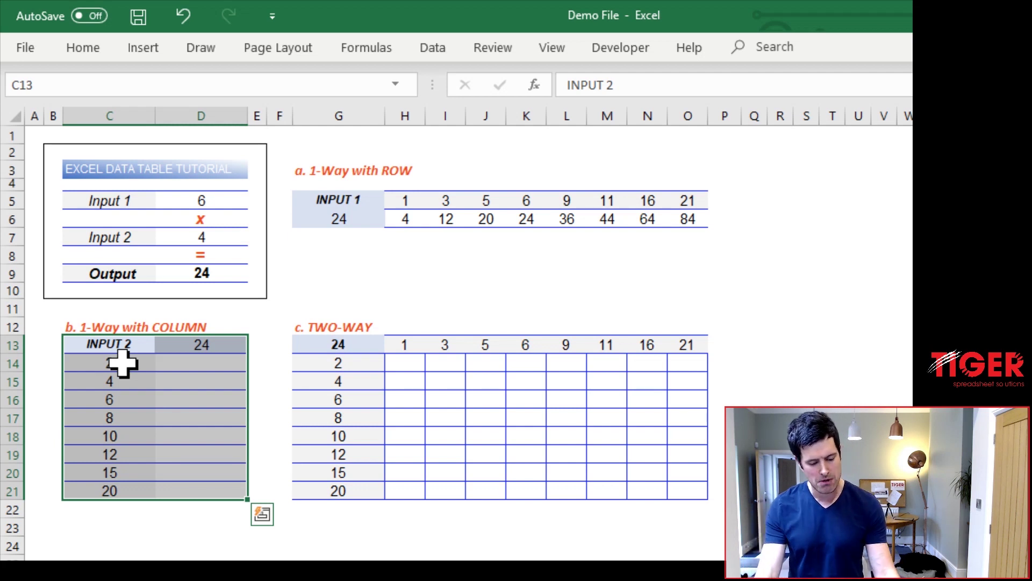
{"action": "key", "text": "alt"}
{"action": "key", "text": "a"}
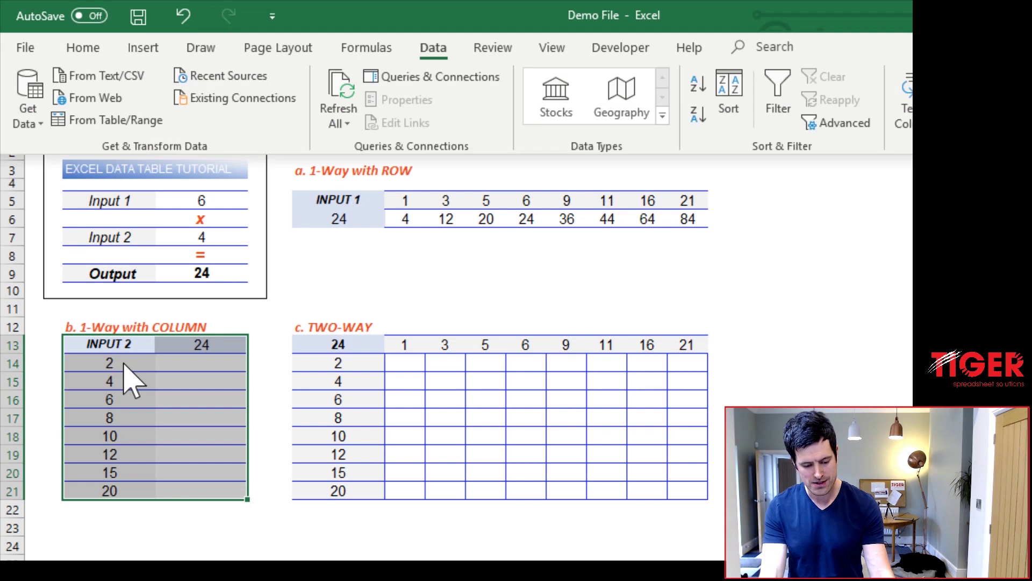
{"action": "key", "text": "w"}
{"action": "key", "text": "t"}
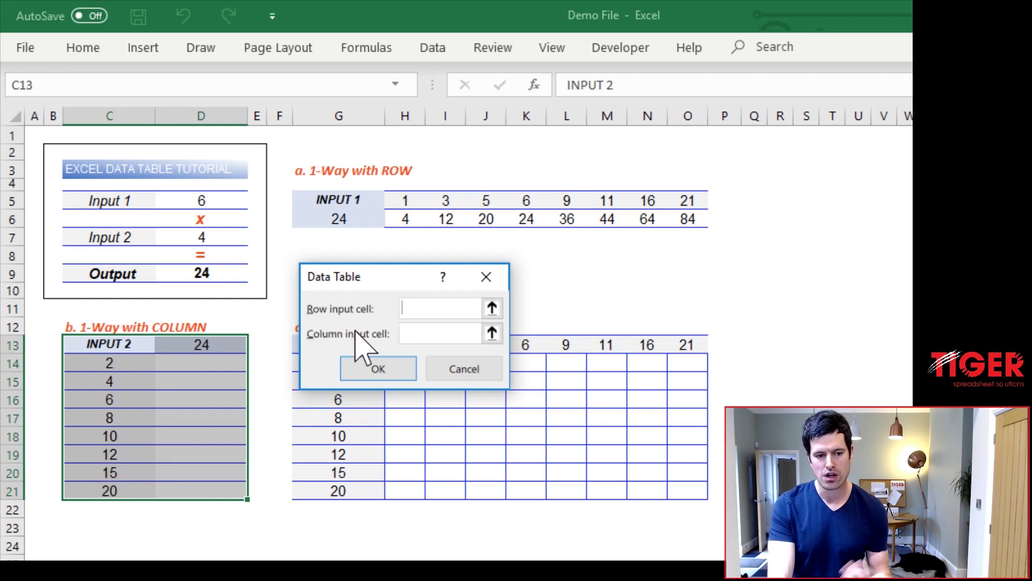
Set $D$7 as the column input cell, filling results 12 through 120.
{"action": "left_click", "coordinate": [433, 334]}
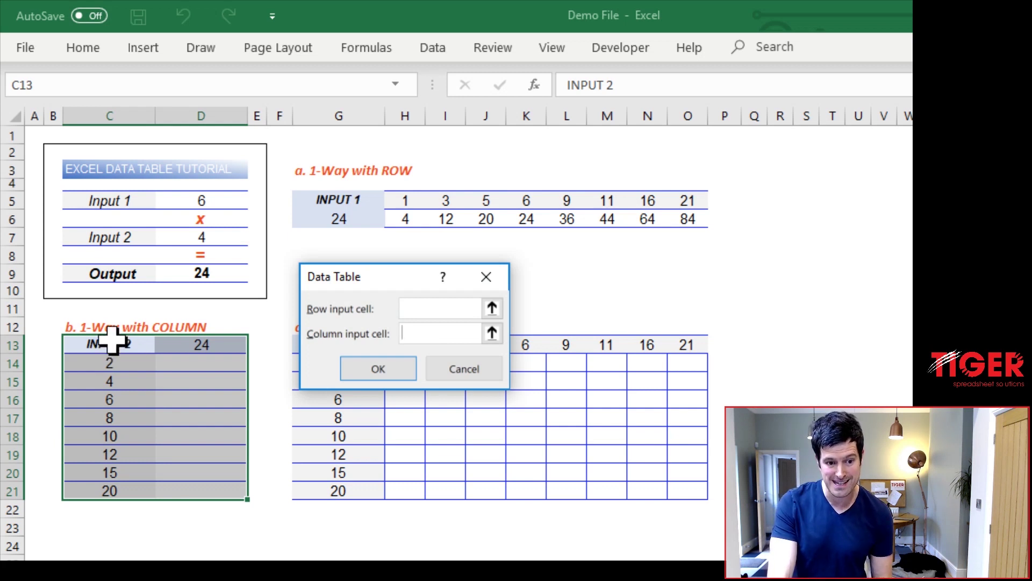
{"action": "left_click", "coordinate": [197, 232]}
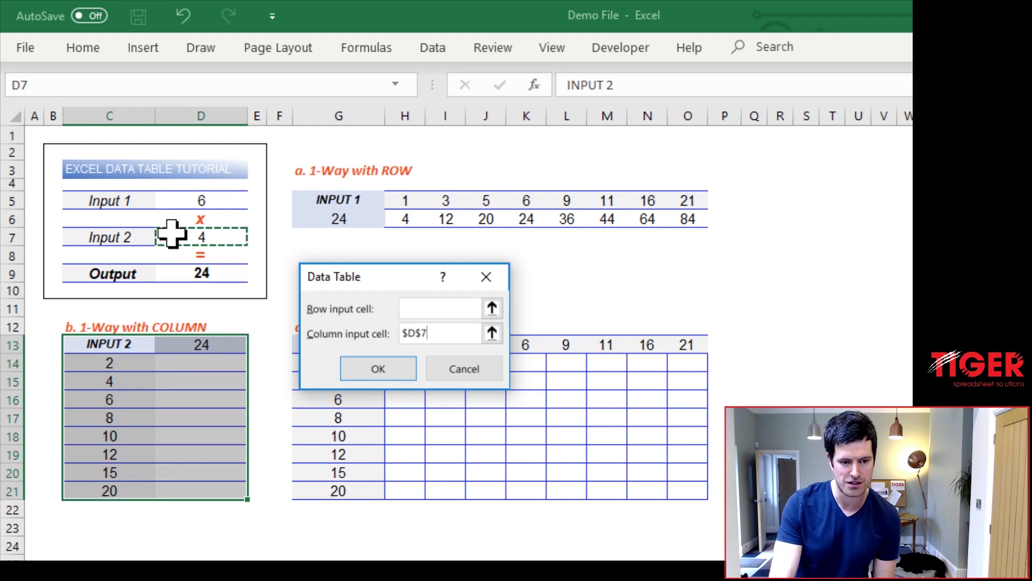
{"action": "left_click", "coordinate": [376, 370]}
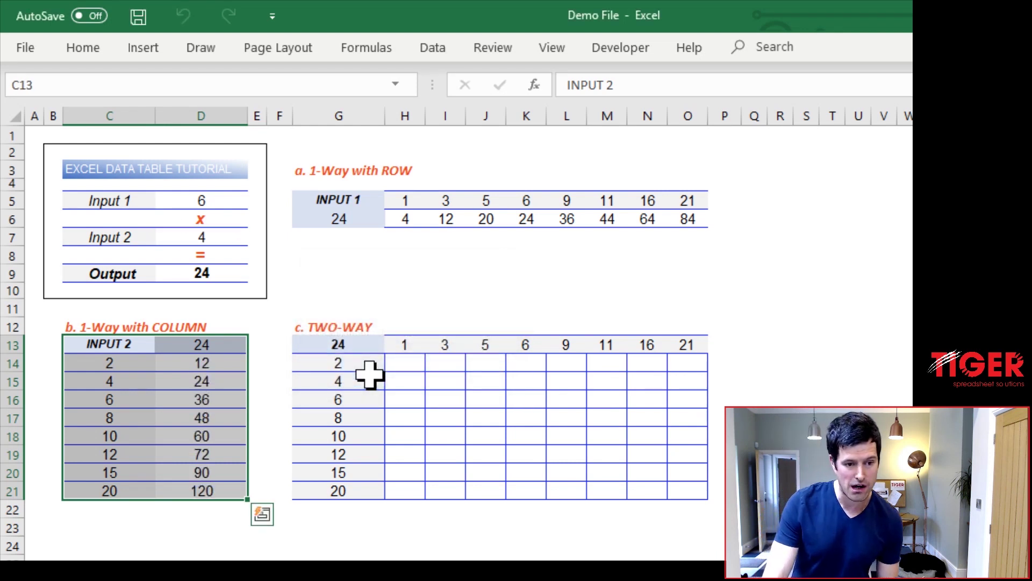
{"action": "key", "text": "Down"}
{"action": "key", "text": "Down"}
{"action": "key", "text": "Down"}
{"action": "key", "text": "Down"}
{"action": "key", "text": "Down"}
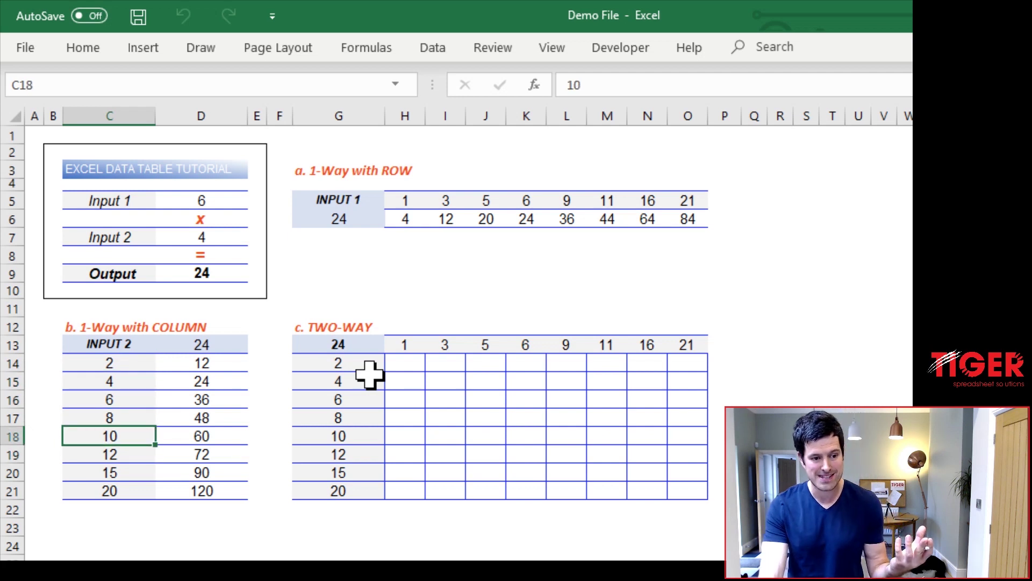
Change Input 2 in D7 to 10, giving Output 60, and review the column table results.
{"action": "left_click", "coordinate": [237, 241]}
{"action": "type", "text": "10"}
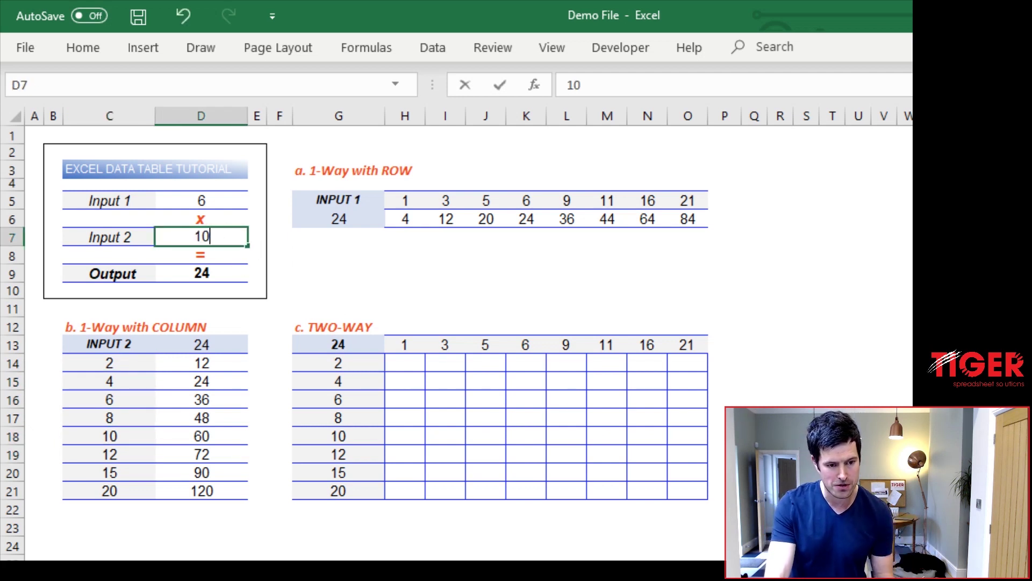
{"action": "key", "text": "Return"}
{"action": "key", "text": "Return"}
{"action": "key", "text": "Return"}
{"action": "key", "text": "Return"}
{"action": "key", "text": "Down"}
{"action": "key", "text": "Down"}
{"action": "key", "text": "Down"}
{"action": "key", "text": "Down"}
{"action": "key", "text": "Down"}
{"action": "key", "text": "Down"}
{"action": "key", "text": "Down"}
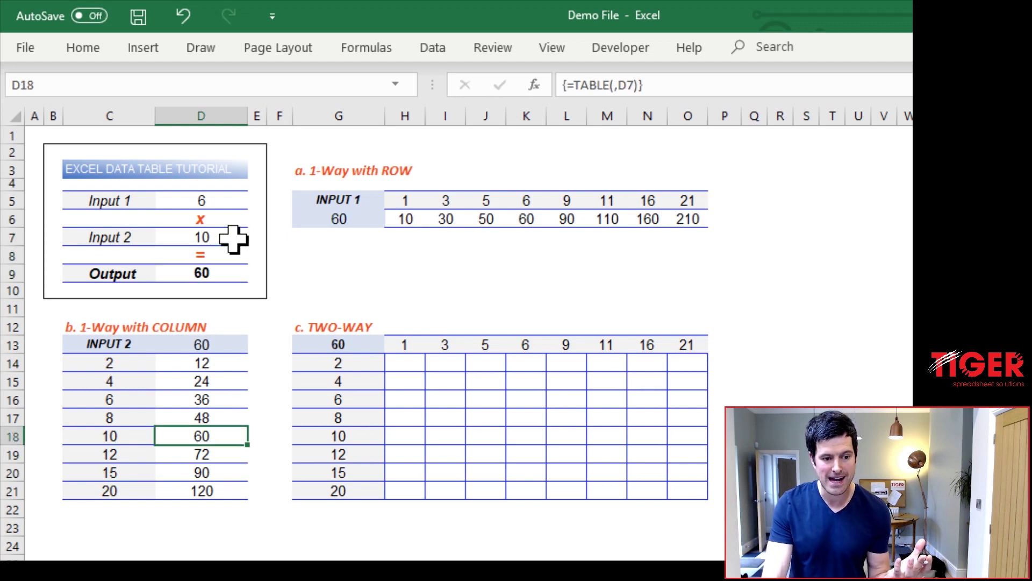
{"action": "key", "text": "Left"}
{"action": "key", "text": "Right"}
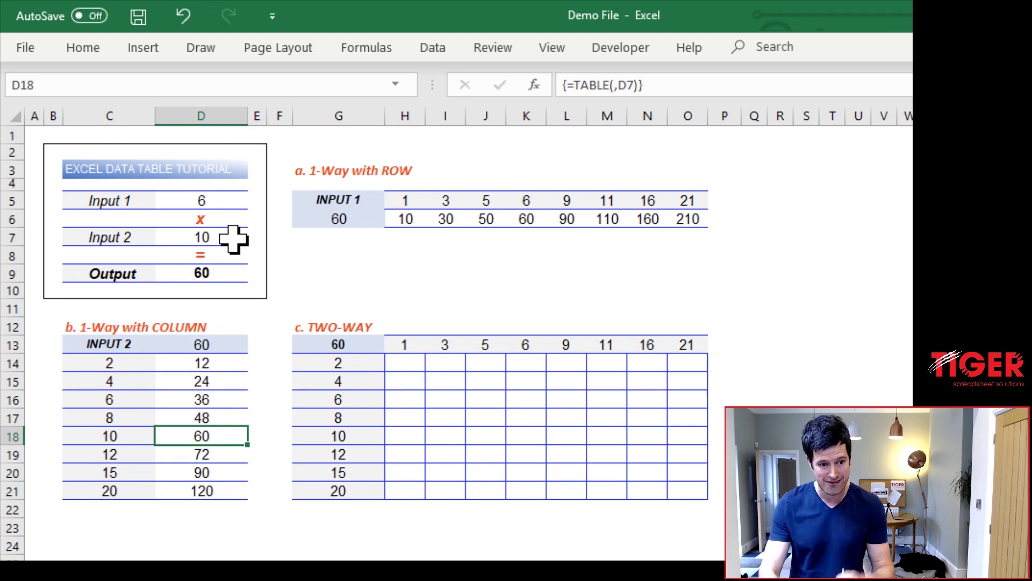
{"action": "key", "text": "Up"}
{"action": "key", "text": "Up"}
{"action": "key", "text": "Up"}
{"action": "key", "text": "Up"}
{"action": "key", "text": "shift+Down"}
{"action": "key", "text": "shift+Down"}
{"action": "key", "text": "shift+Down"}
{"action": "key", "text": "shift+Down"}
{"action": "key", "text": "shift+Down"}
{"action": "key", "text": "shift+Down"}
{"action": "key", "text": "shift+Down"}
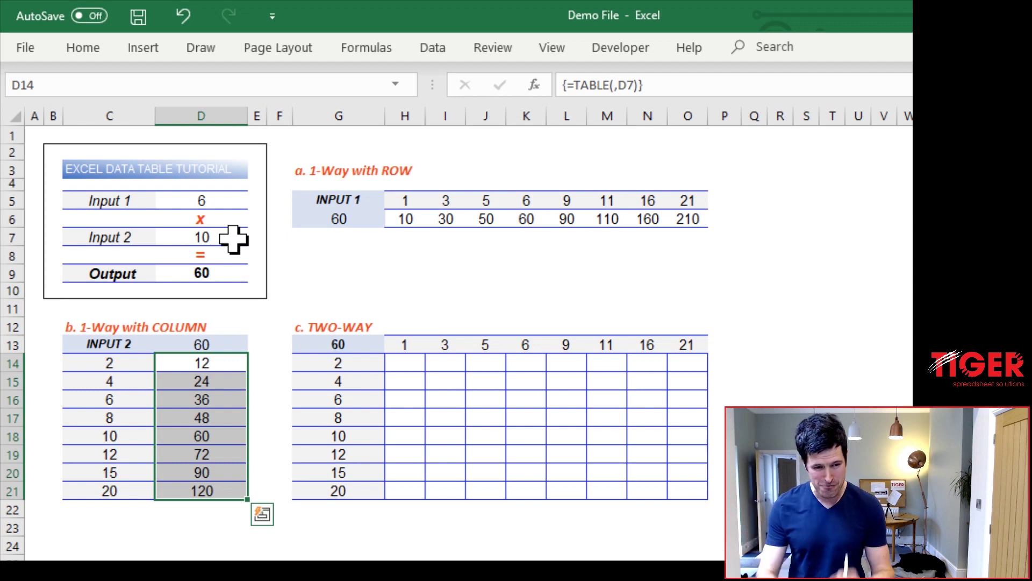
{"action": "key", "text": "Right"}
{"action": "key", "text": "Right"}
{"action": "key", "text": "Right"}
Clear the corner cell G13 and check the Input 2 and Input 1 header values.
{"action": "key", "text": "Up"}
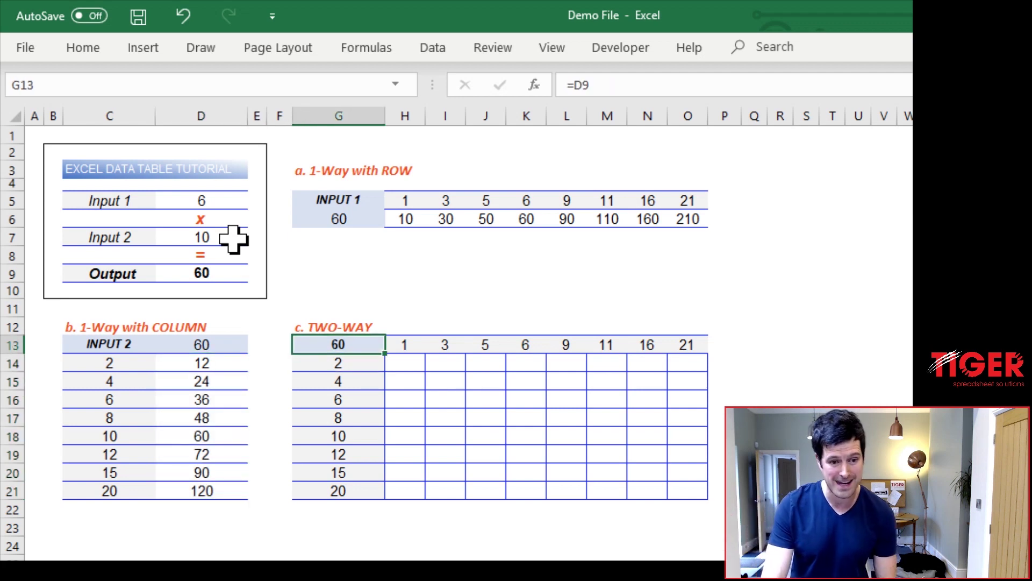
{"action": "key", "text": "Delete"}
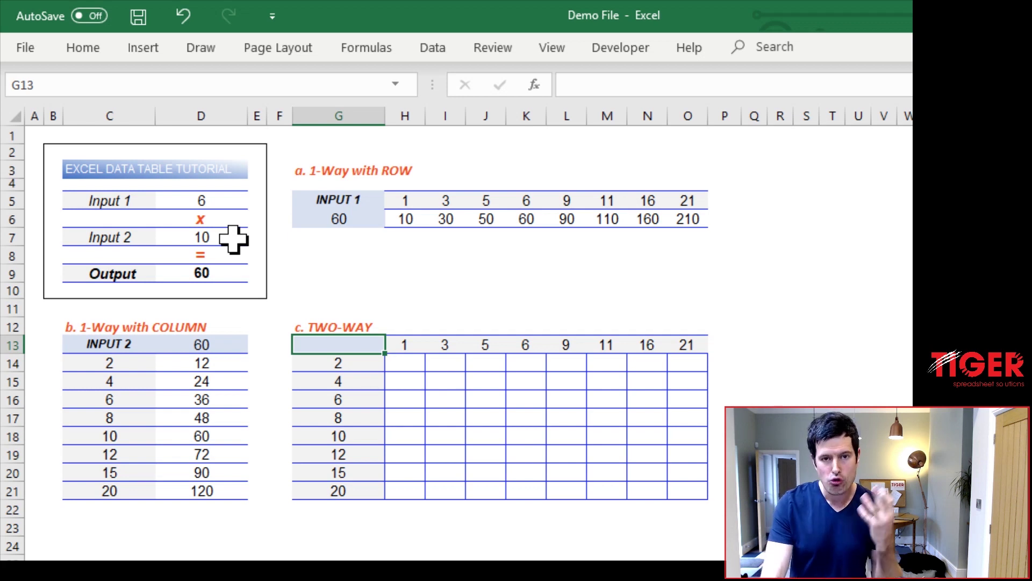
{"action": "key", "text": "shift+Right"}
{"action": "key", "text": "shift+Right"}
{"action": "key", "text": "shift+Right"}
{"action": "key", "text": "shift+Right"}
{"action": "key", "text": "shift+Right"}
{"action": "key", "text": "shift+Right"}
{"action": "key", "text": "shift+Right"}
{"action": "key", "text": "shift+Right"}
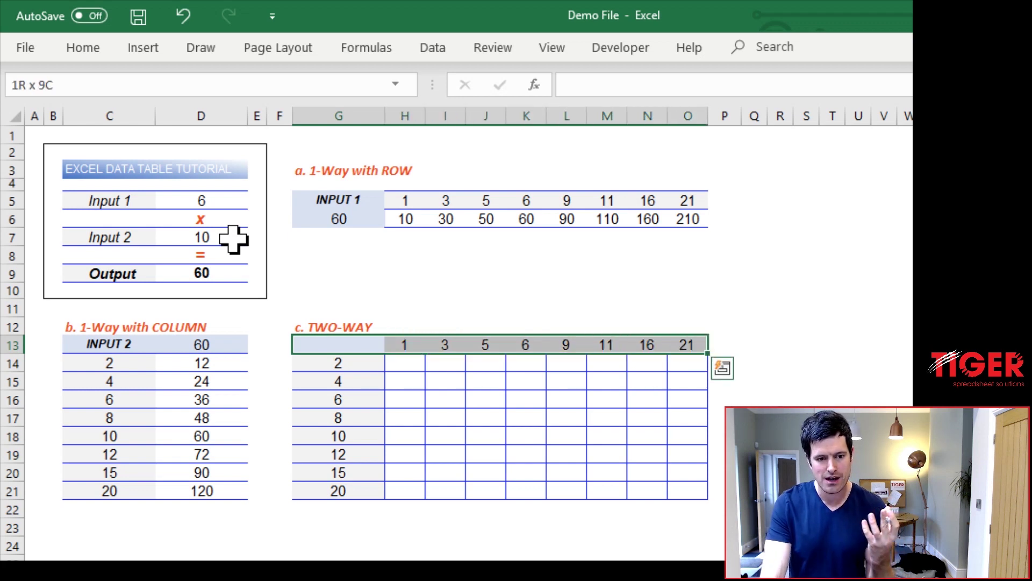
{"action": "key", "text": "Down"}
{"action": "key", "text": "shift+Down"}
{"action": "key", "text": "shift+Down"}
{"action": "key", "text": "shift+Down"}
{"action": "key", "text": "shift+Down"}
{"action": "key", "text": "shift+Down"}
{"action": "key", "text": "shift+Down"}
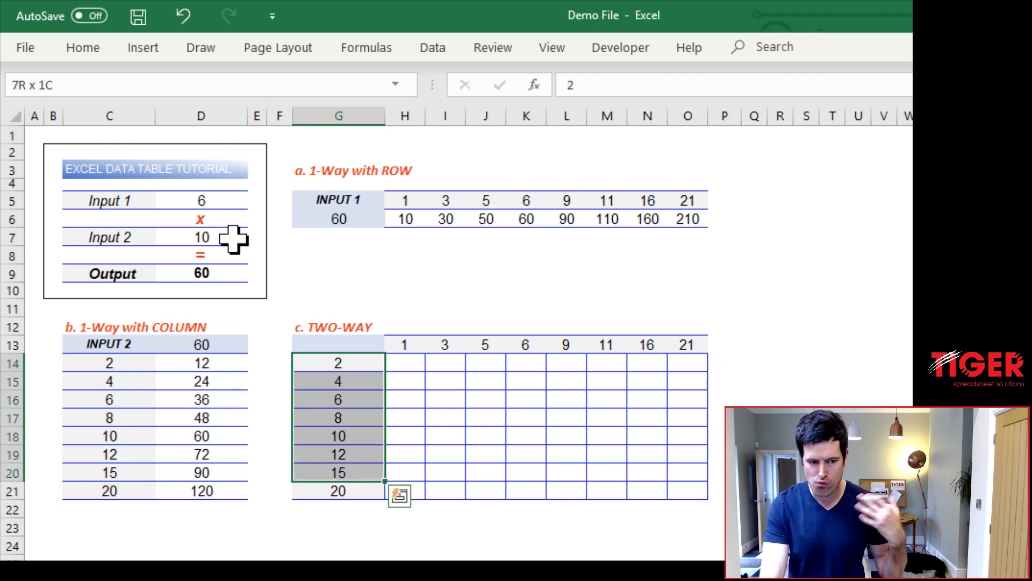
{"action": "key", "text": "shift+Down"}
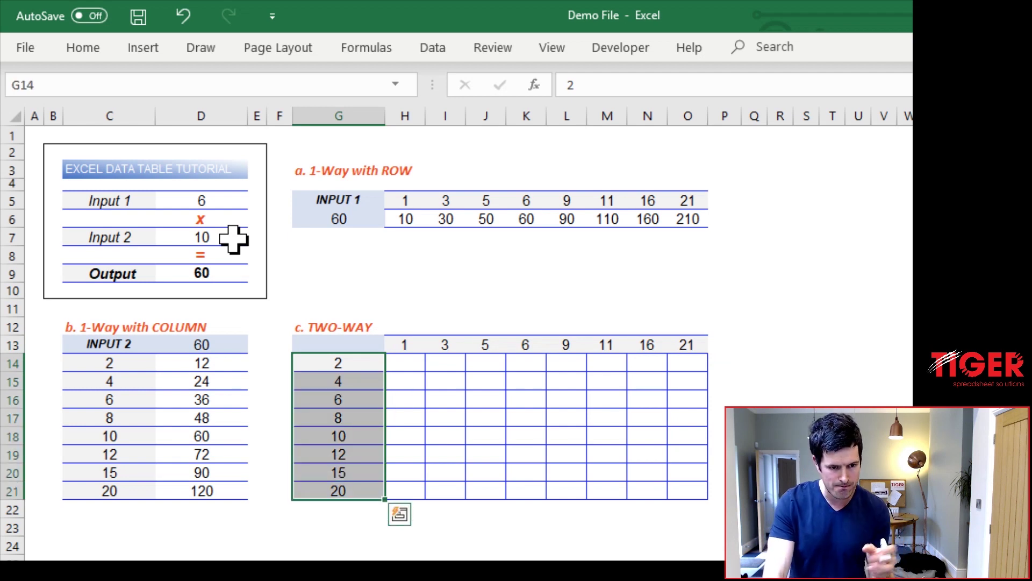
{"action": "key", "text": "Up"}
{"action": "key", "text": "Right"}
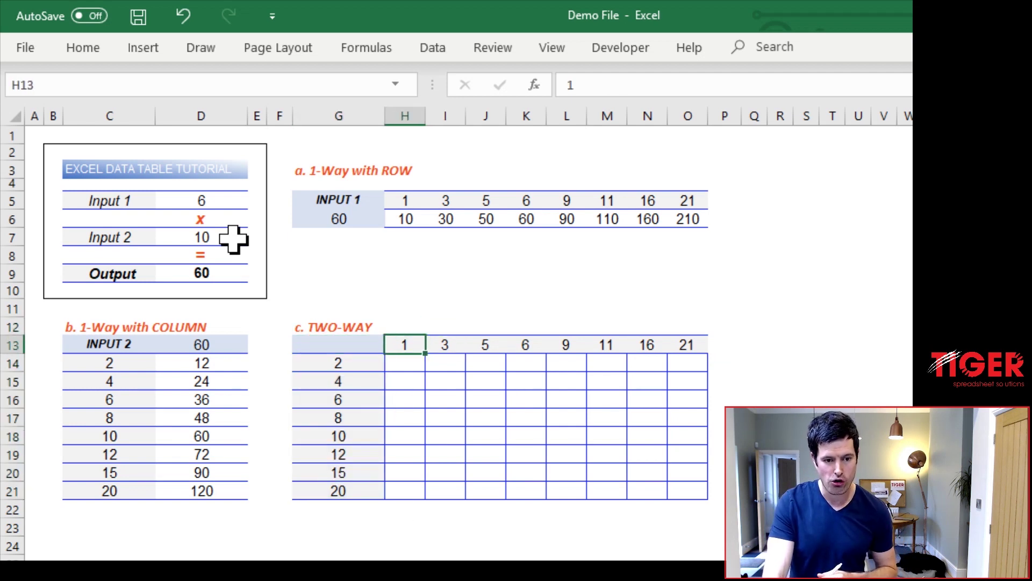
{"action": "key", "text": "shift+Right"}
{"action": "key", "text": "shift+Right"}
{"action": "key", "text": "shift+Right"}
{"action": "key", "text": "shift+Right"}
{"action": "key", "text": "shift+Right"}
{"action": "key", "text": "shift+Right"}
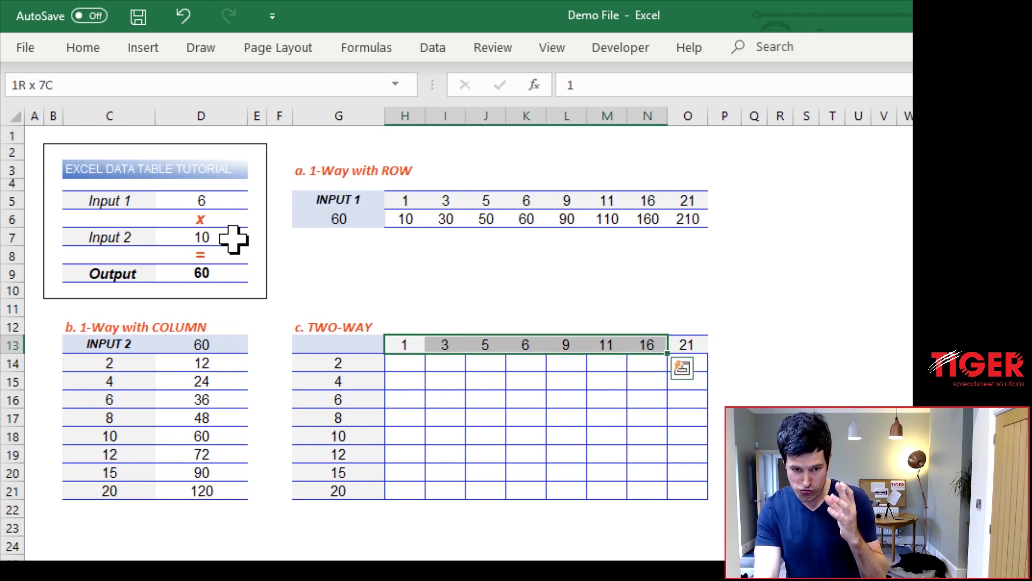
{"action": "key", "text": "shift+Right"}
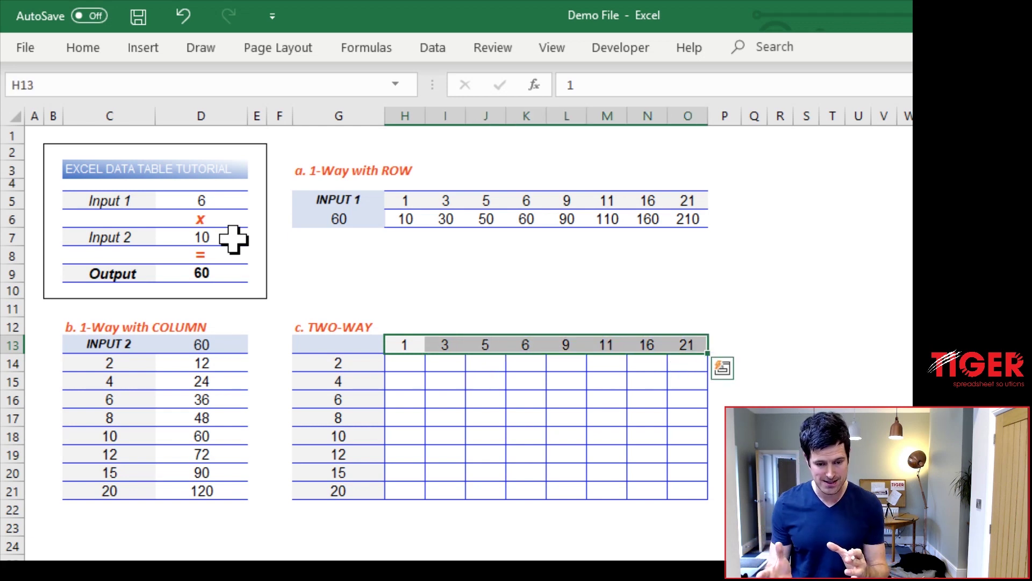
{"action": "key", "text": "Left"}
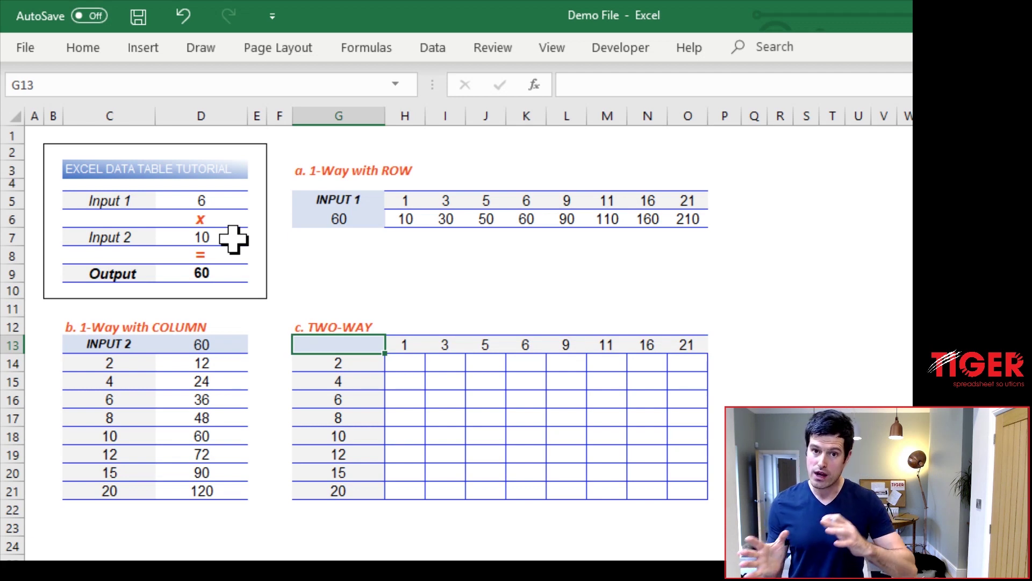
Enter =D9 in G13 so the two-way table corner shows 60.
{"action": "type", "text": "="}
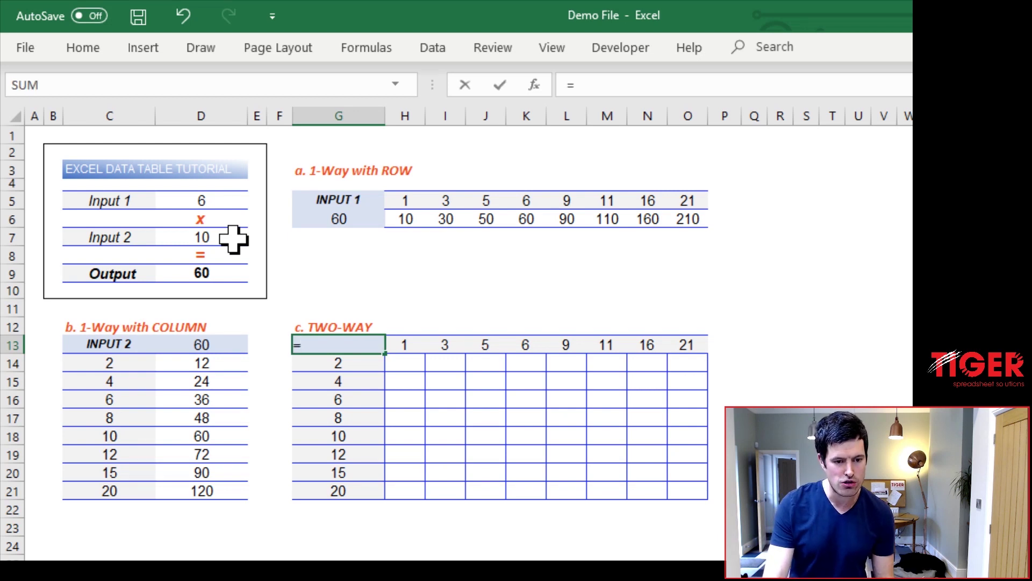
{"action": "key", "text": "Up"}
{"action": "key", "text": "Up"}
{"action": "key", "text": "Up"}
{"action": "key", "text": "Up"}
{"action": "key", "text": "Left"}
{"action": "key", "text": "Left"}
{"action": "key", "text": "Left"}
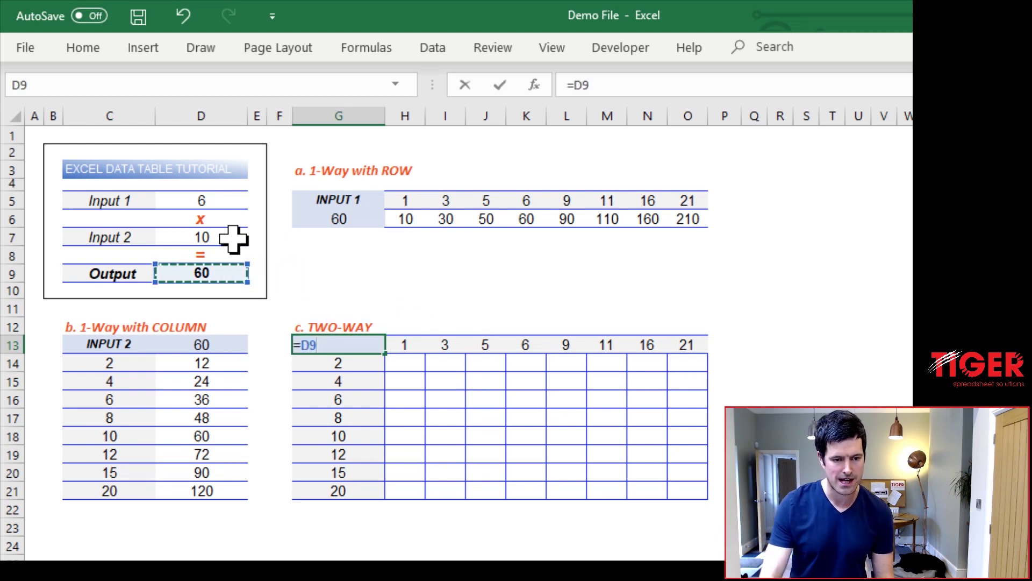
{"action": "key", "text": "Return"}
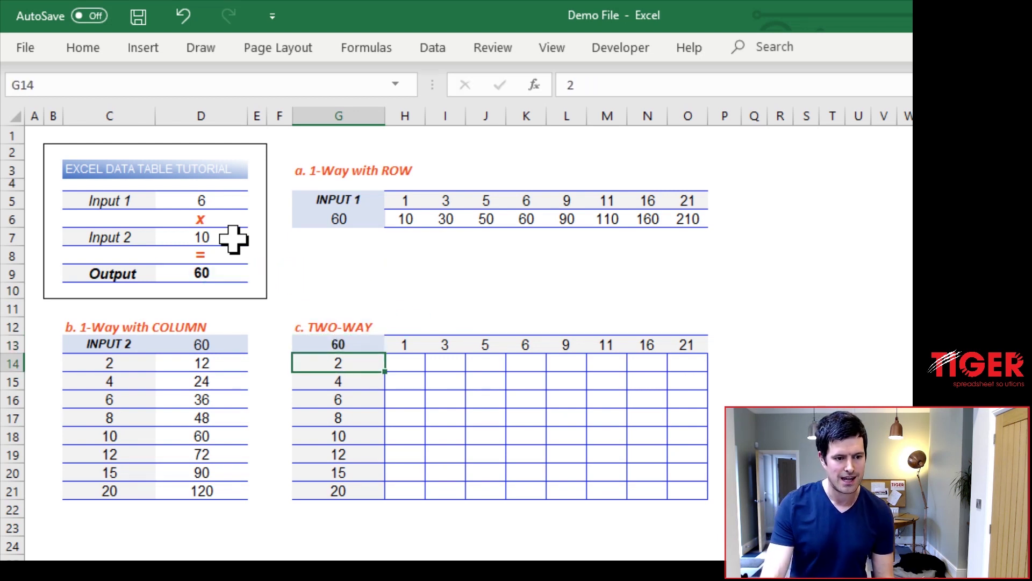
{"action": "key", "text": "Up"}
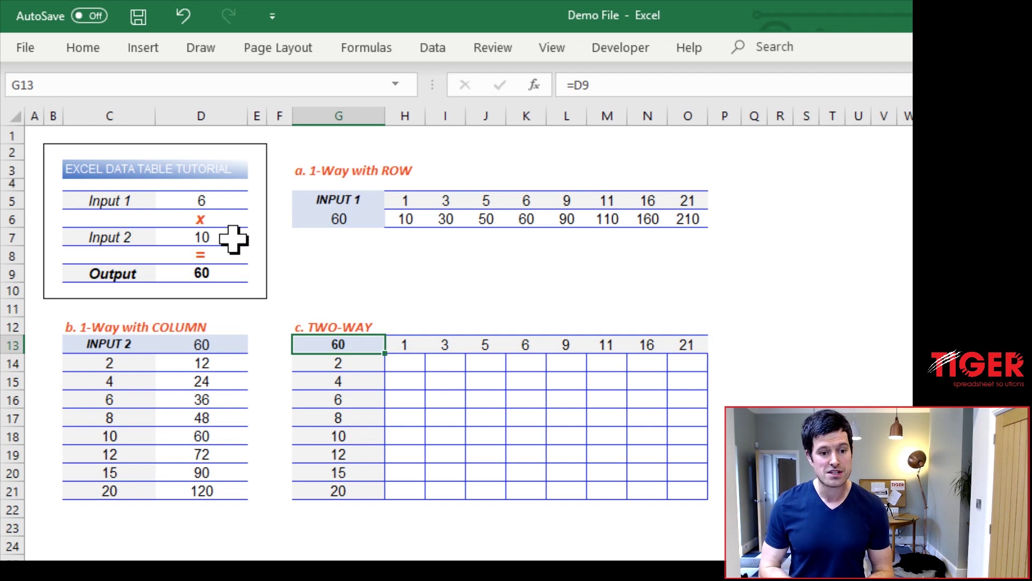
Select the two-way table range G13:O21 and open the Data Table dialog.
{"action": "key", "text": "shift+Right"}
{"action": "key", "text": "shift+Right"}
{"action": "key", "text": "shift+Right"}
{"action": "key", "text": "shift+Right"}
{"action": "key", "text": "shift+Right"}
{"action": "key", "text": "shift+Right"}
{"action": "key", "text": "shift+Right"}
{"action": "key", "text": "shift+Right"}
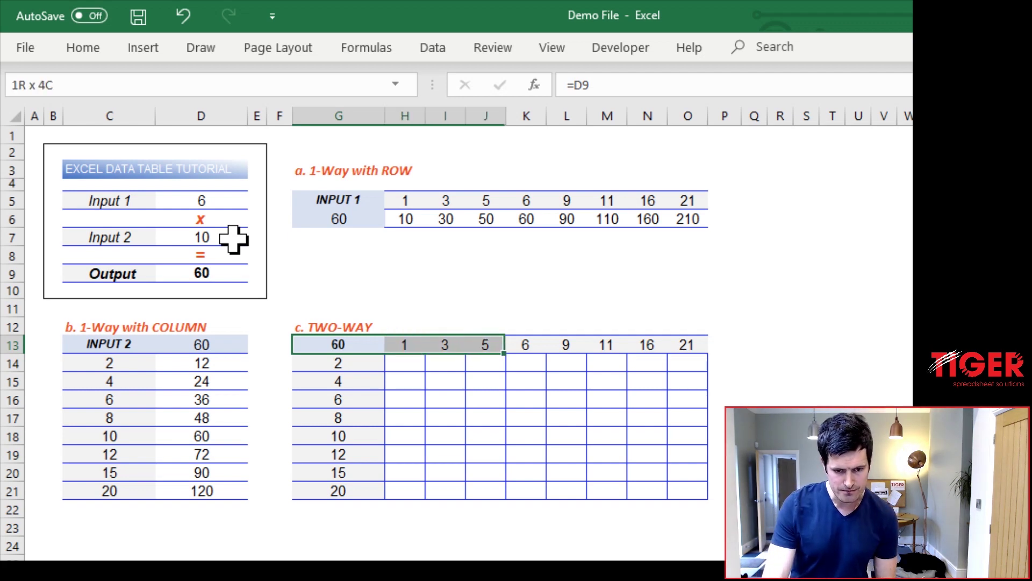
{"action": "key", "text": "shift+Down"}
{"action": "key", "text": "shift+Down"}
{"action": "key", "text": "shift+Down"}
{"action": "key", "text": "shift+Down"}
{"action": "key", "text": "shift+Down"}
{"action": "key", "text": "shift+Down"}
{"action": "key", "text": "shift+Down"}
{"action": "key", "text": "shift+Down"}
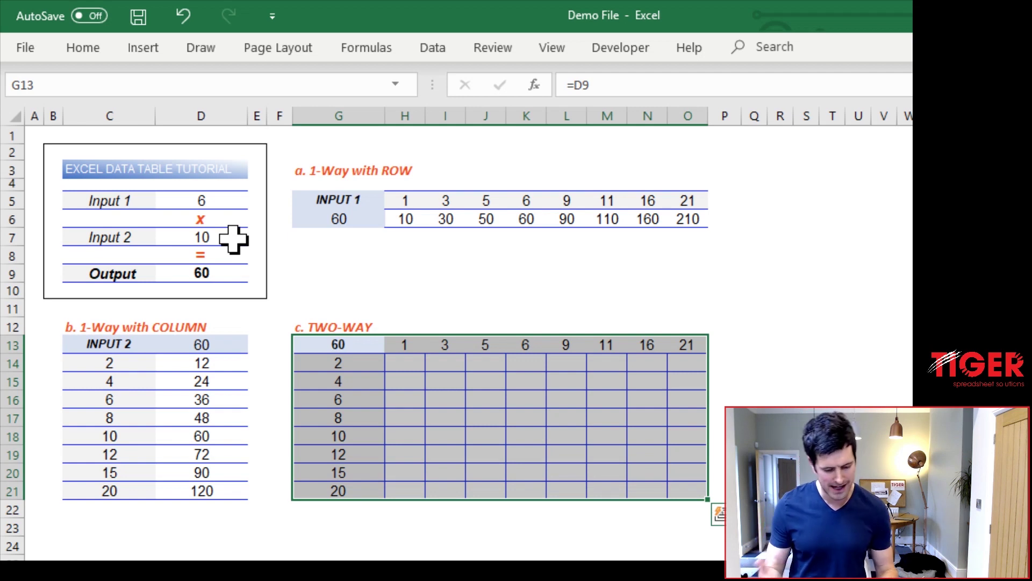
{"action": "key", "text": "alt"}
{"action": "key", "text": "a"}
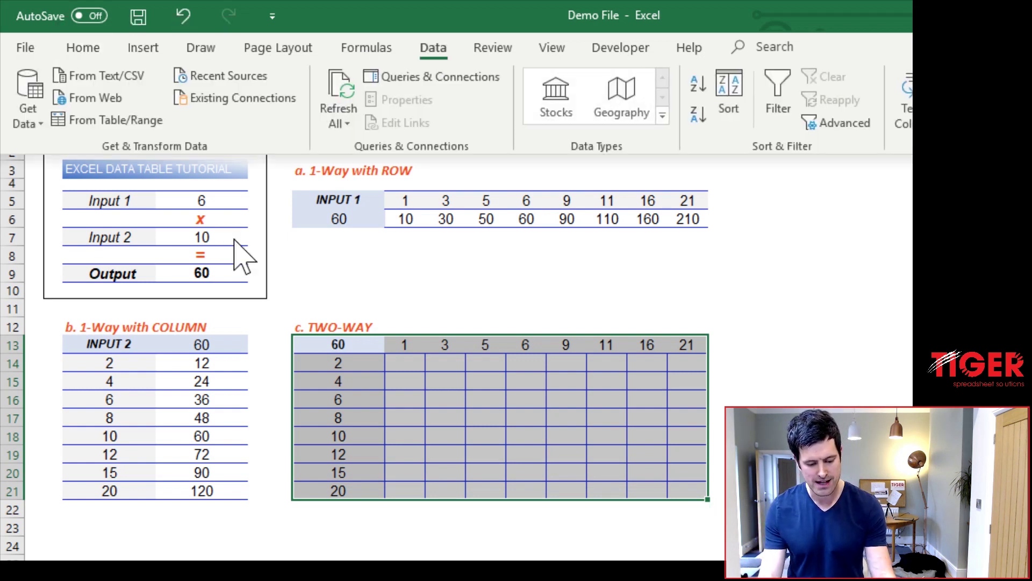
{"action": "key", "text": "w"}
{"action": "key", "text": "t"}
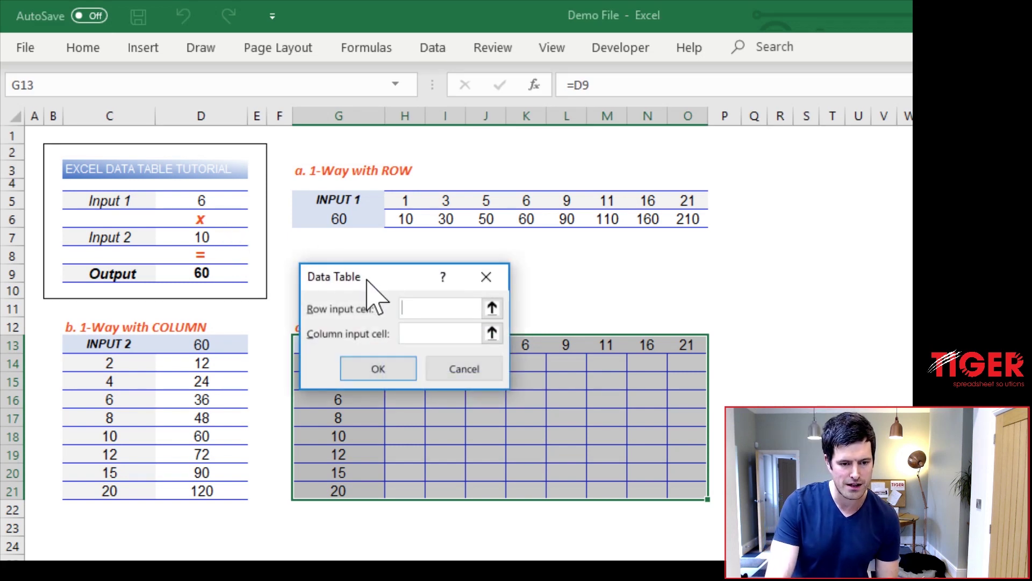
{"action": "left_click_drag", "start_coordinate": [367, 280], "coordinate": [346, 274]}
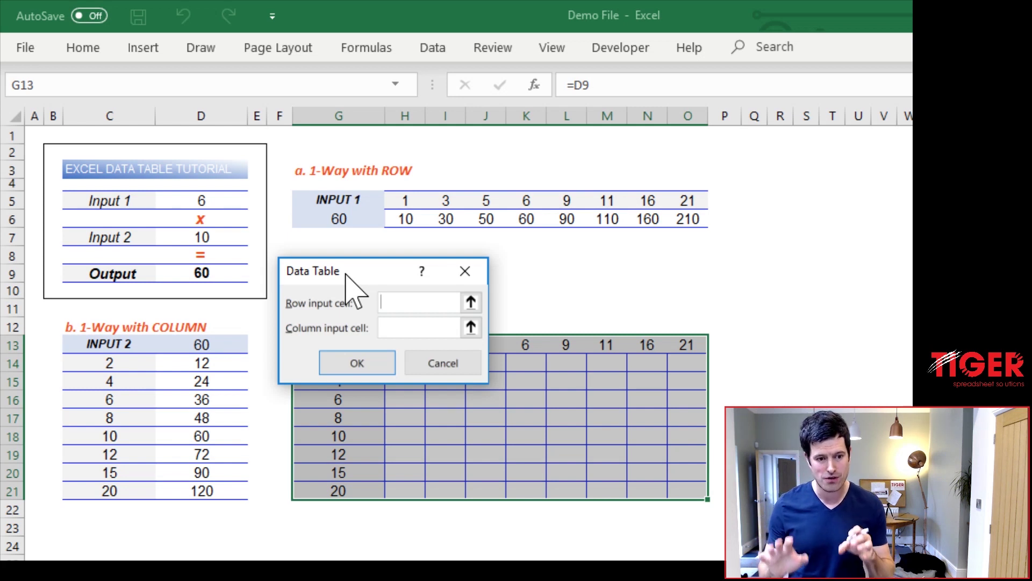
{"action": "left_click_drag", "start_coordinate": [346, 275], "coordinate": [317, 395]}
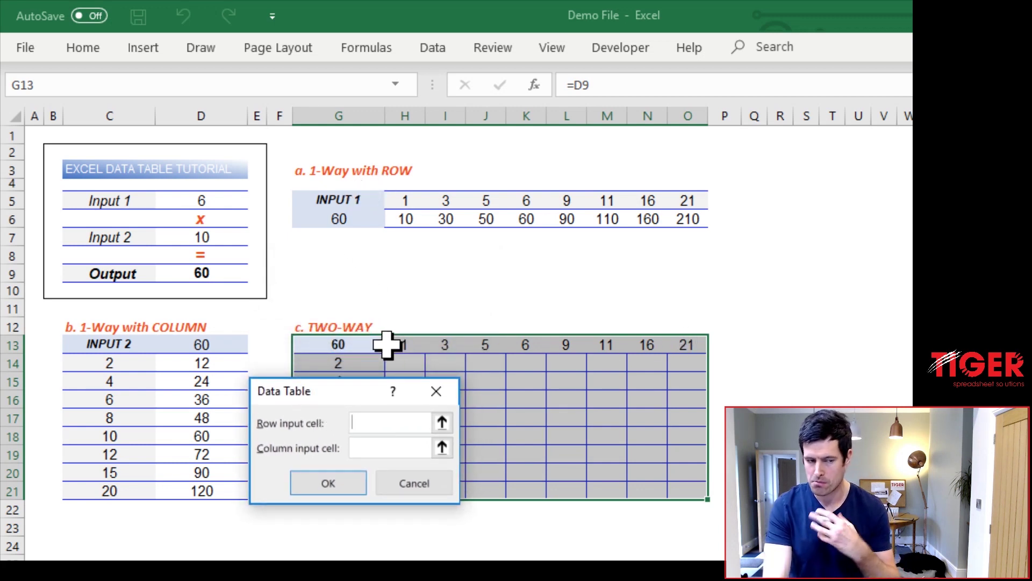
Set row input D5 and column input D7, filling the table from 2 to 420.
{"action": "left_click", "coordinate": [224, 199]}
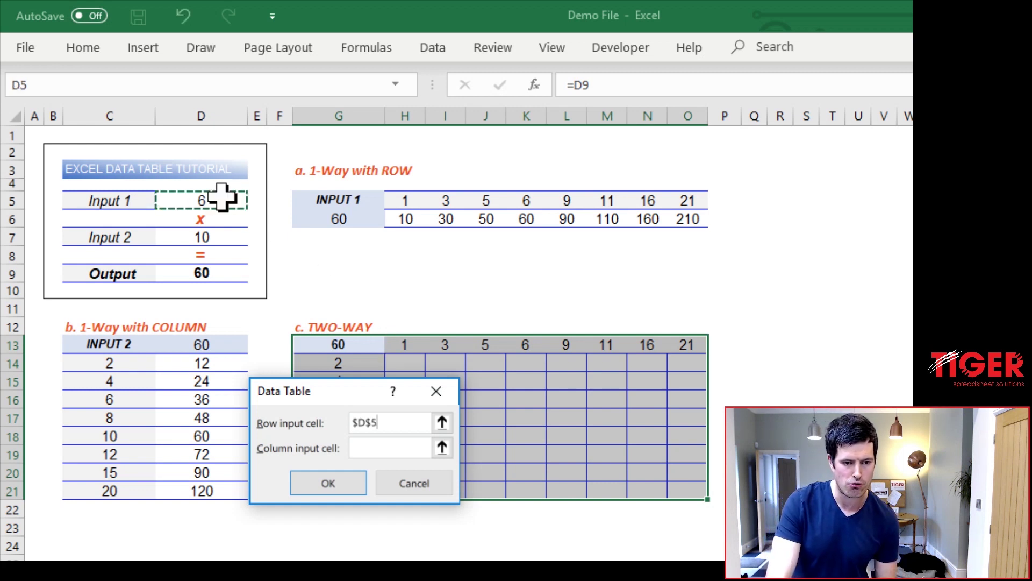
{"action": "left_click_drag", "start_coordinate": [333, 392], "coordinate": [518, 303]}
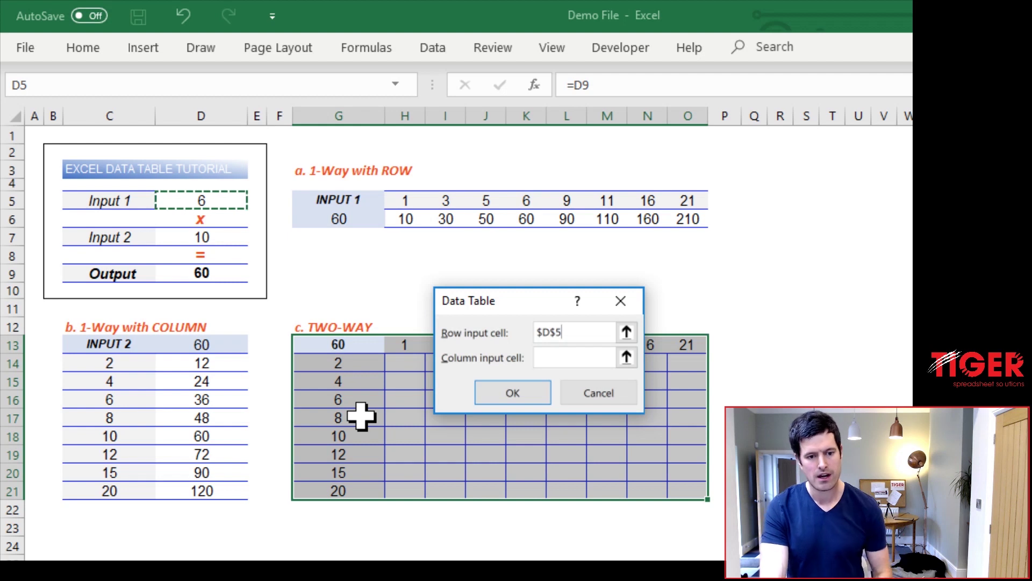
{"action": "key", "text": "Tab"}
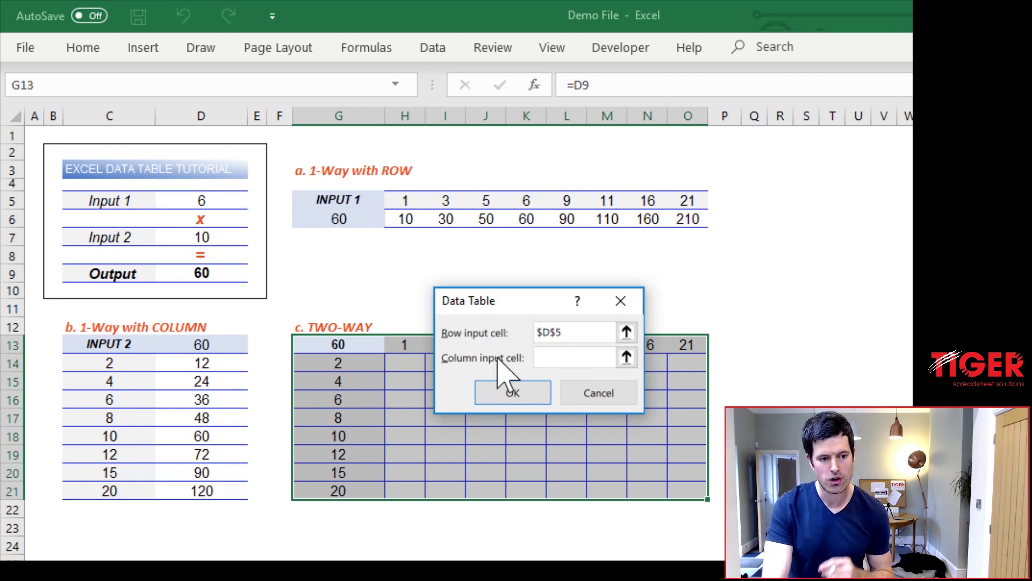
{"action": "left_click", "coordinate": [228, 237]}
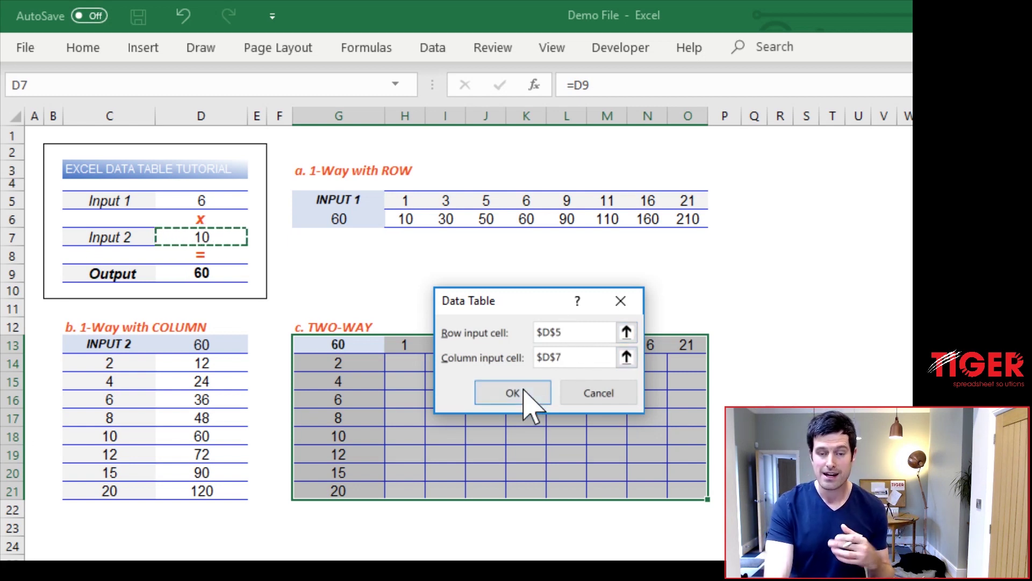
{"action": "left_click", "coordinate": [525, 392]}
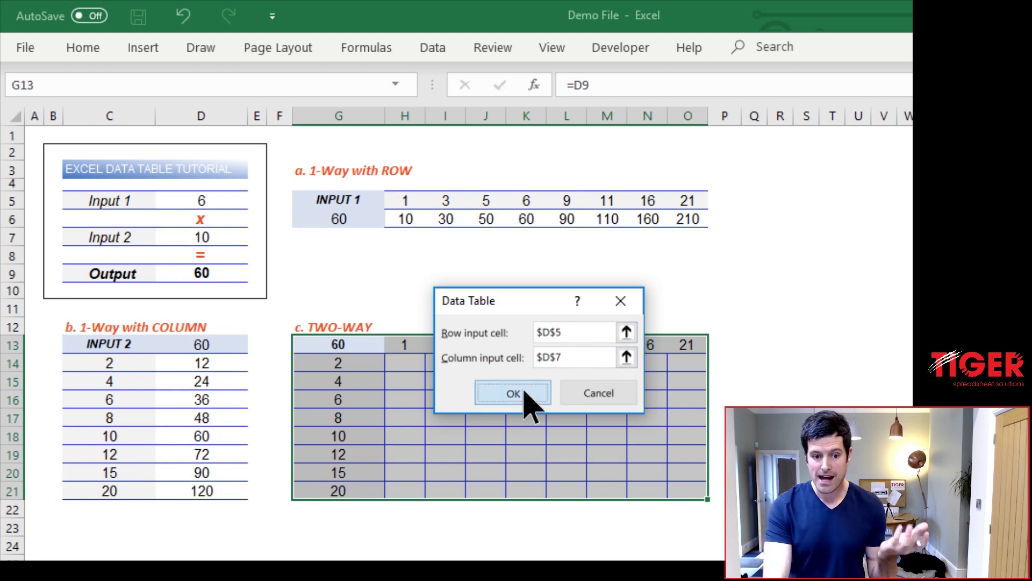
{"action": "left_click", "coordinate": [489, 398]}
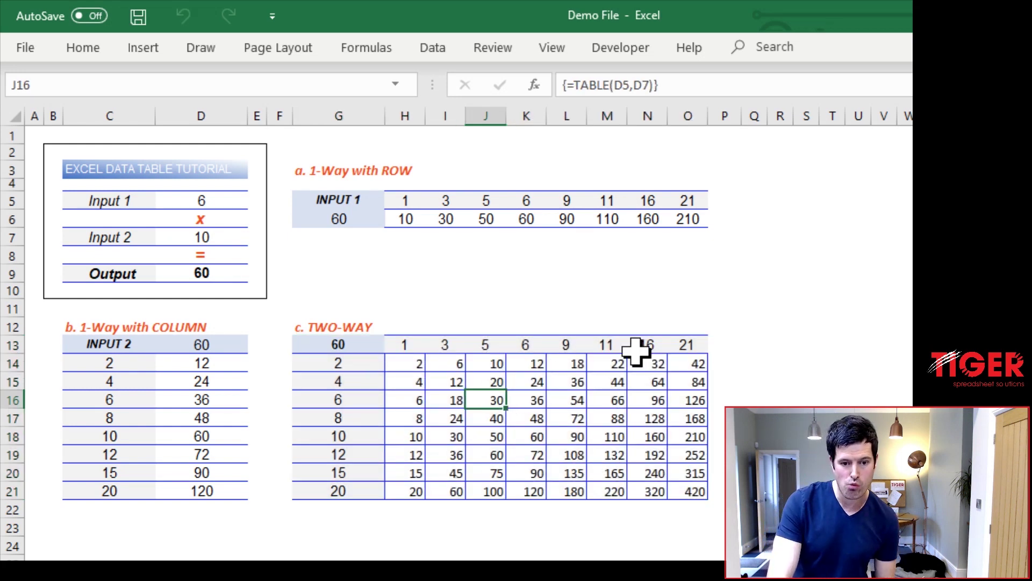
Enter 21 in D5 and 8 in D7, then confirm the table cell O17 shows 168.
{"action": "left_click", "coordinate": [686, 346]}
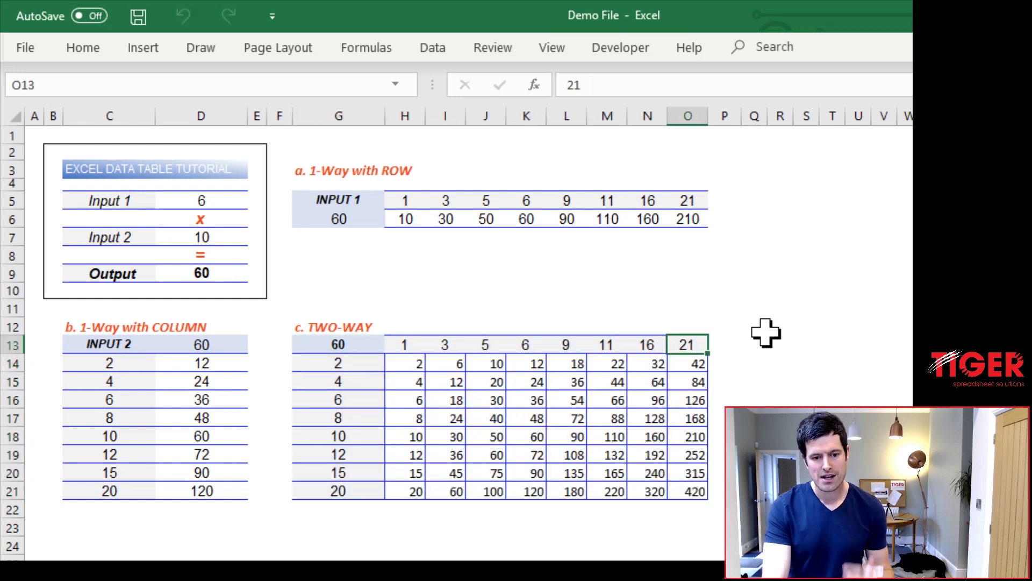
{"action": "left_click", "coordinate": [193, 198]}
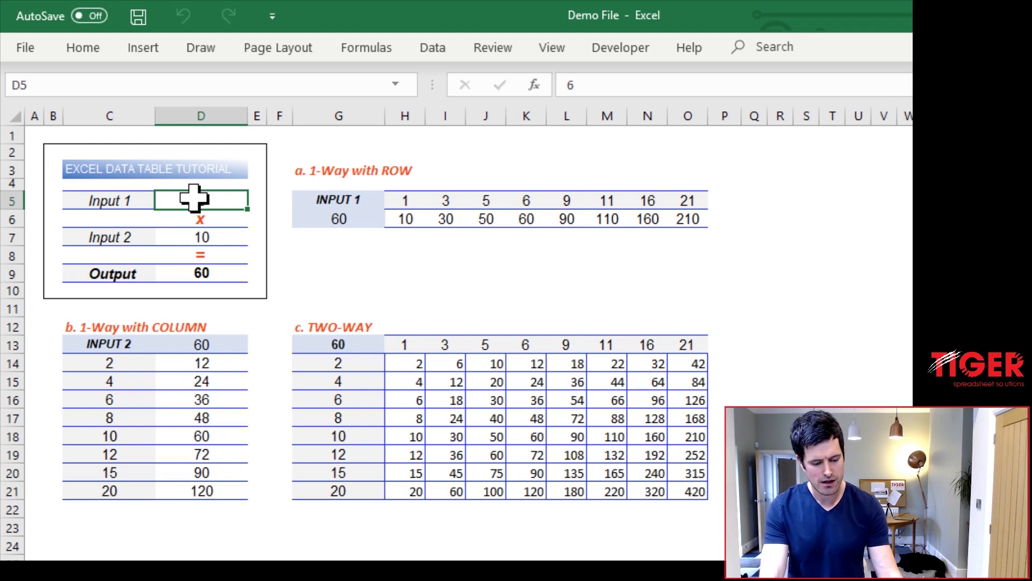
{"action": "type", "text": "21"}
{"action": "key", "text": "Return"}
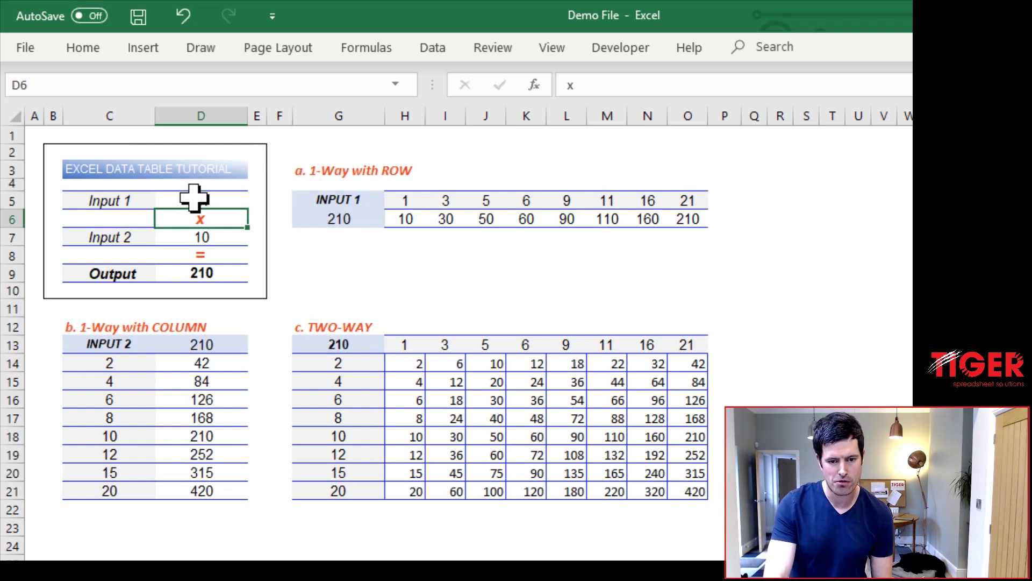
{"action": "left_click", "coordinate": [687, 418]}
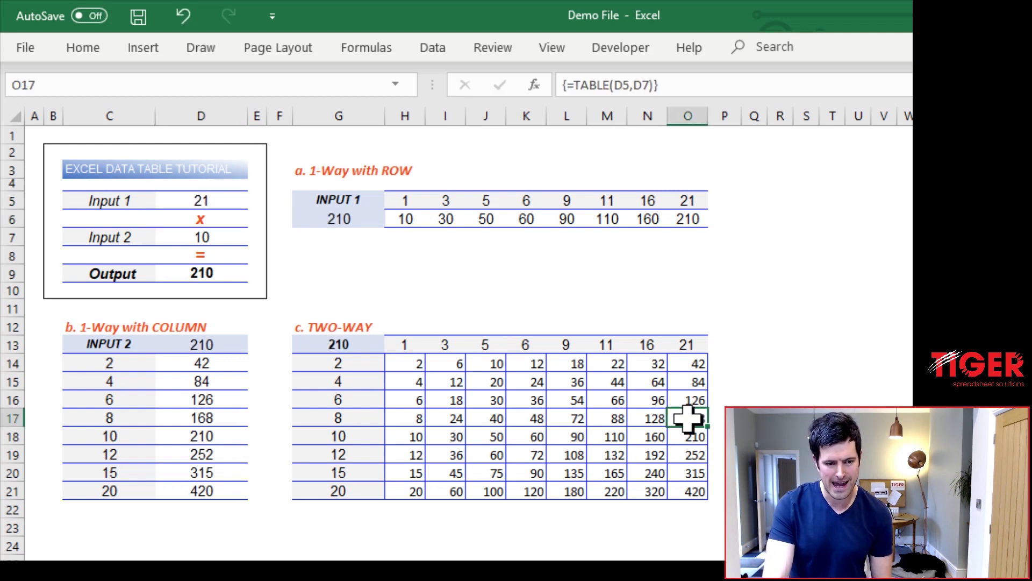
{"action": "key", "text": "shift+space"}
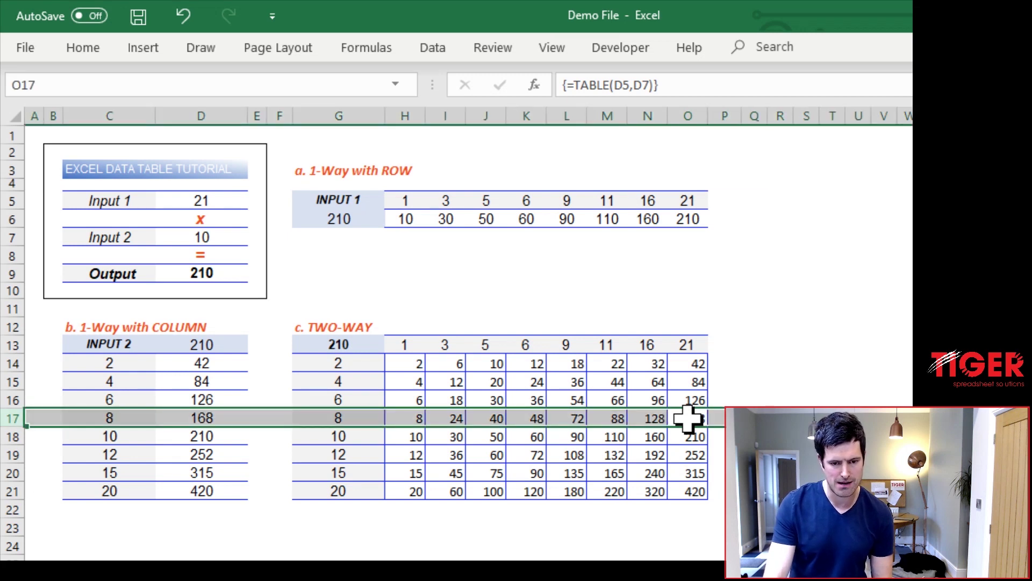
{"action": "left_click", "coordinate": [687, 418]}
{"action": "left_click", "coordinate": [203, 237]}
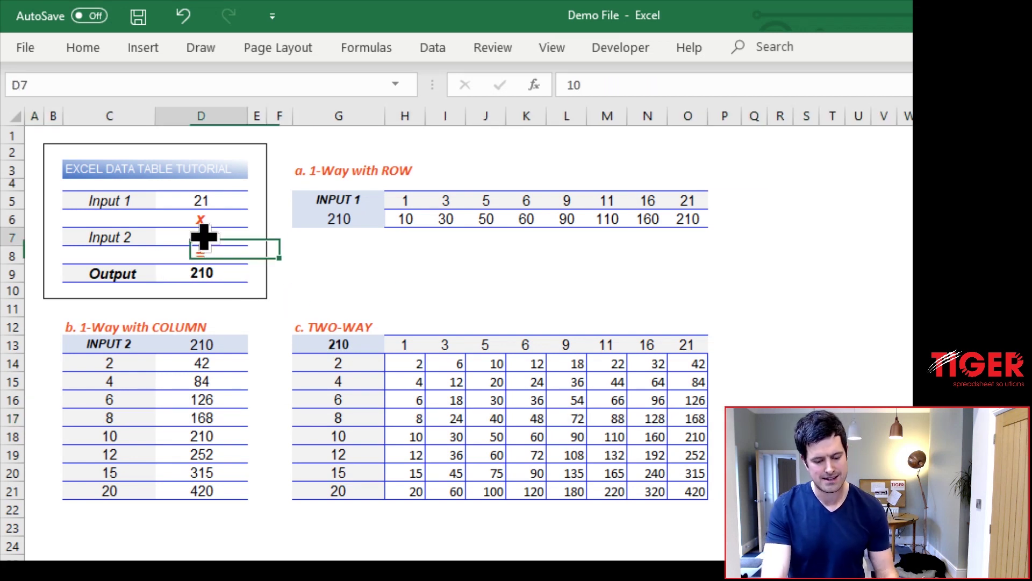
{"action": "type", "text": "8"}
{"action": "key", "text": "Return"}
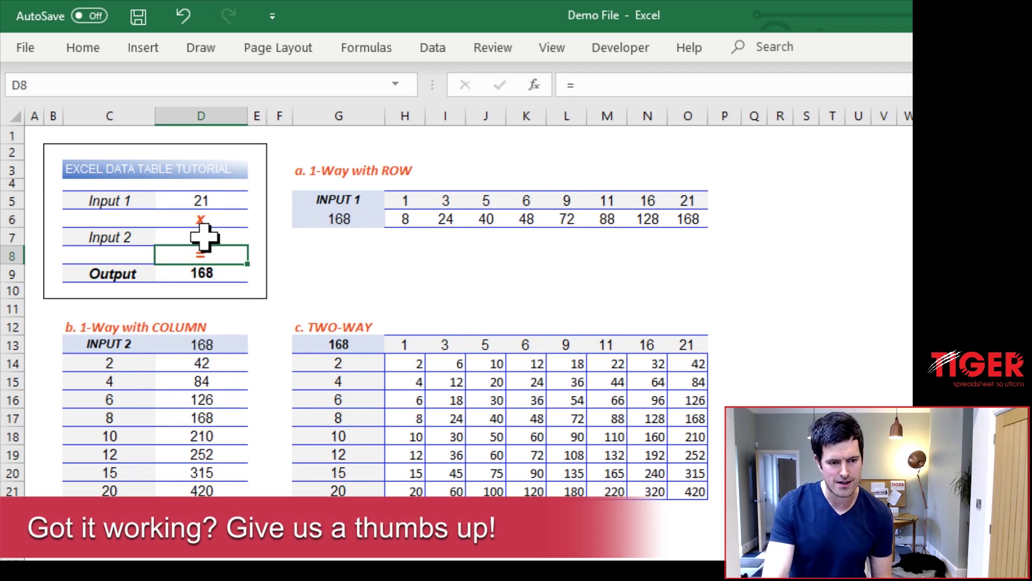
{"action": "left_click", "coordinate": [679, 418]}
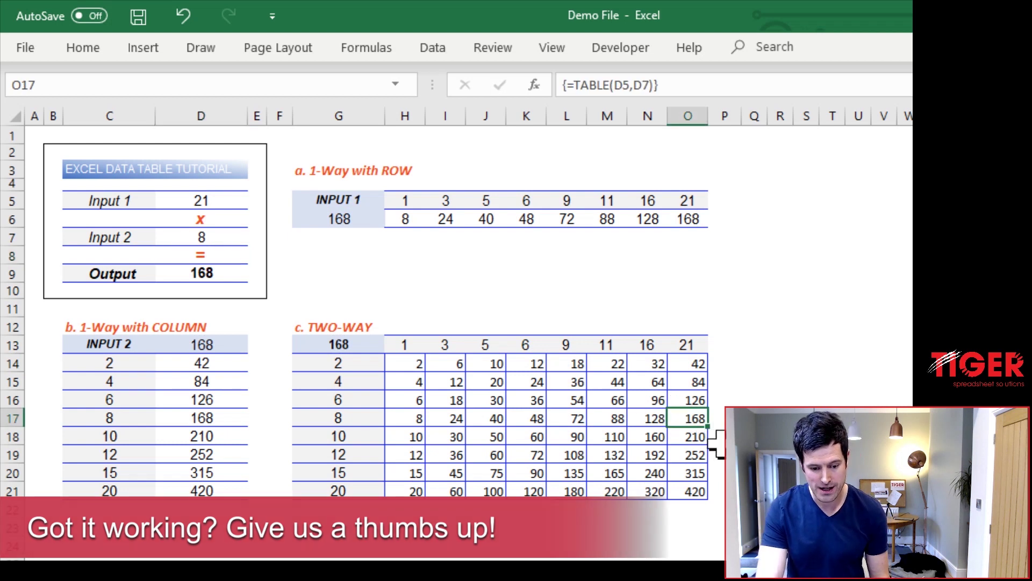